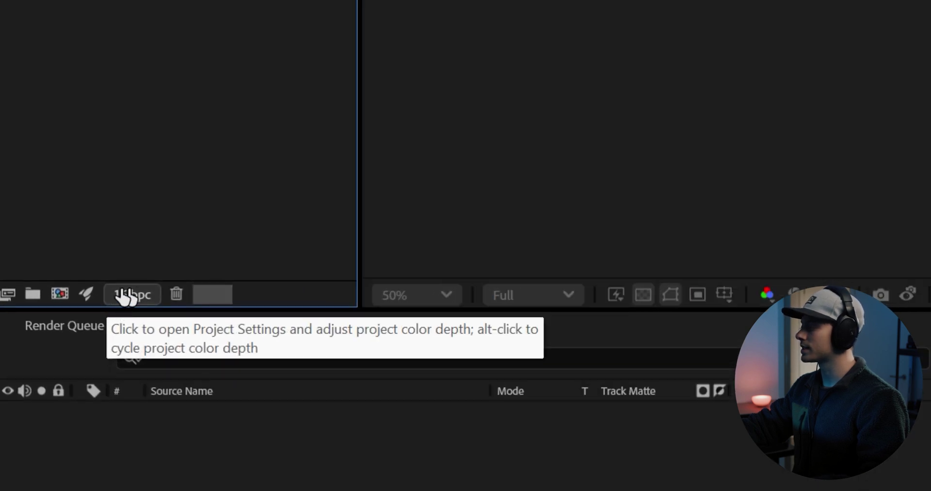
- Set project bit depth to 32 bits per channel (float), keeping the compositing_linear ACES - ACEScg working space
click(116, 296)
click(397, 162)
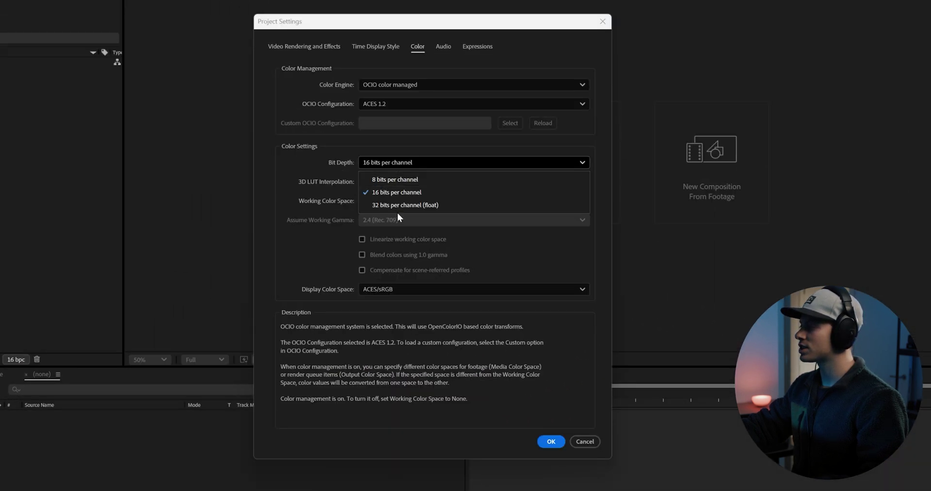
click(395, 204)
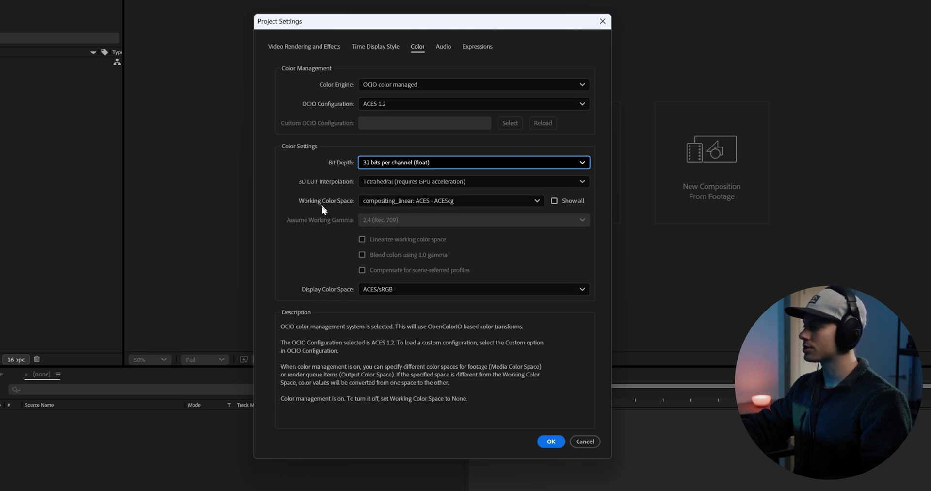
click(387, 201)
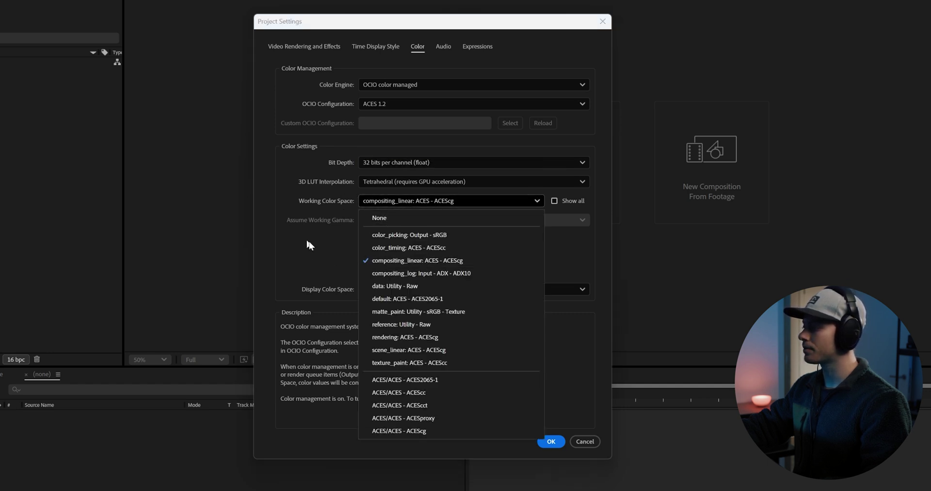
click(422, 260)
key(Return)
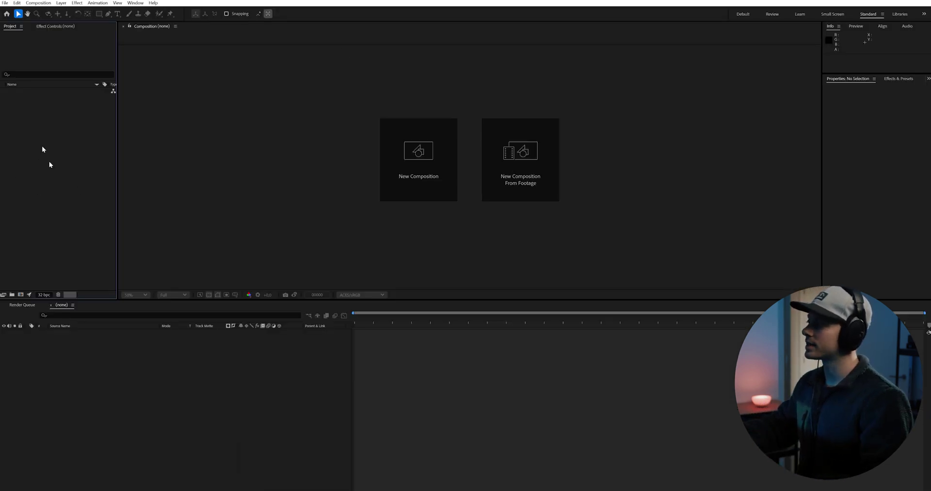
- Import AOV_Apache0000 as an OpenEXR sequence with Create Composition and a contact sheet
drag(118, 179, 222, 180)
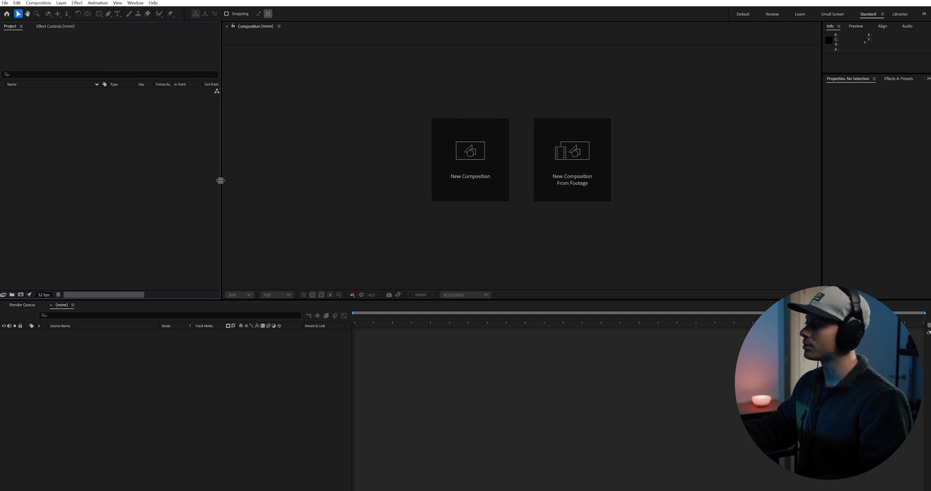
double_click(97, 172)
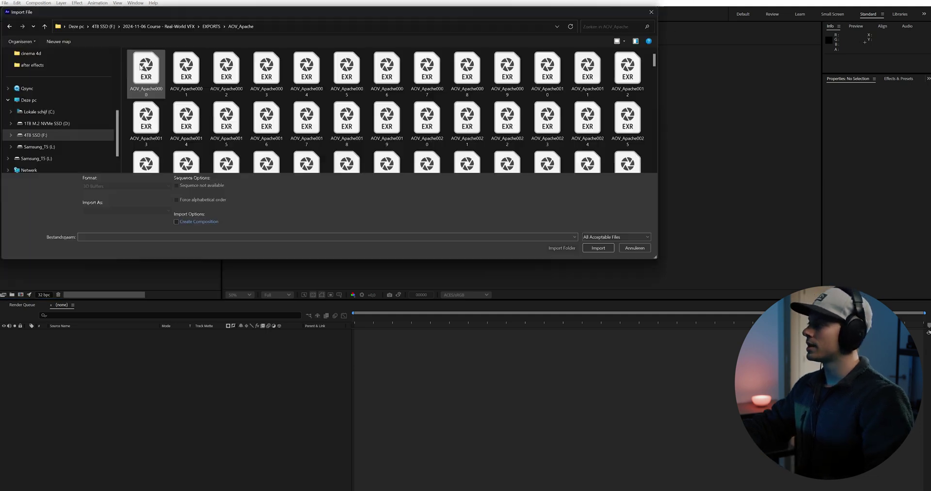
click(145, 69)
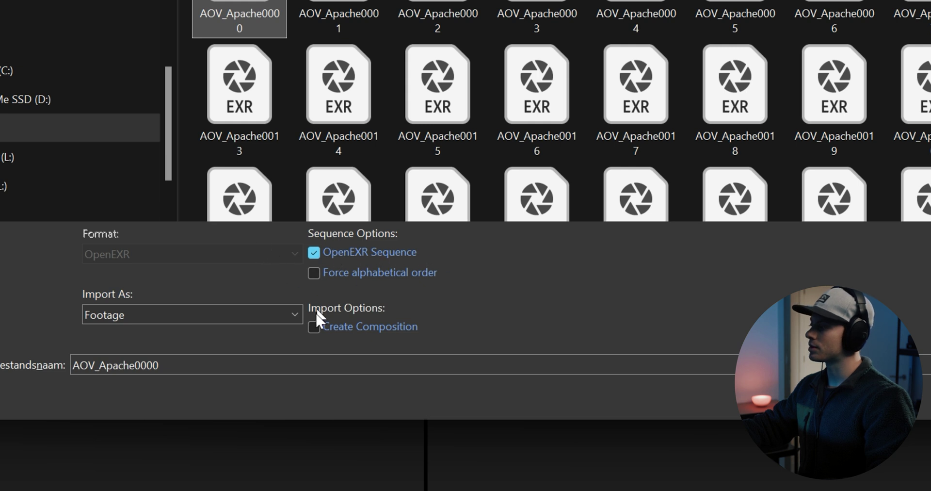
click(312, 327)
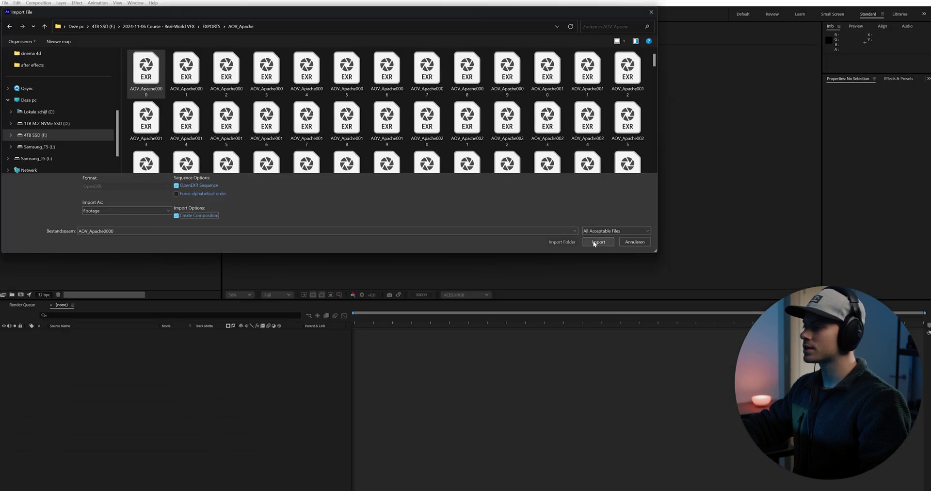
click(598, 241)
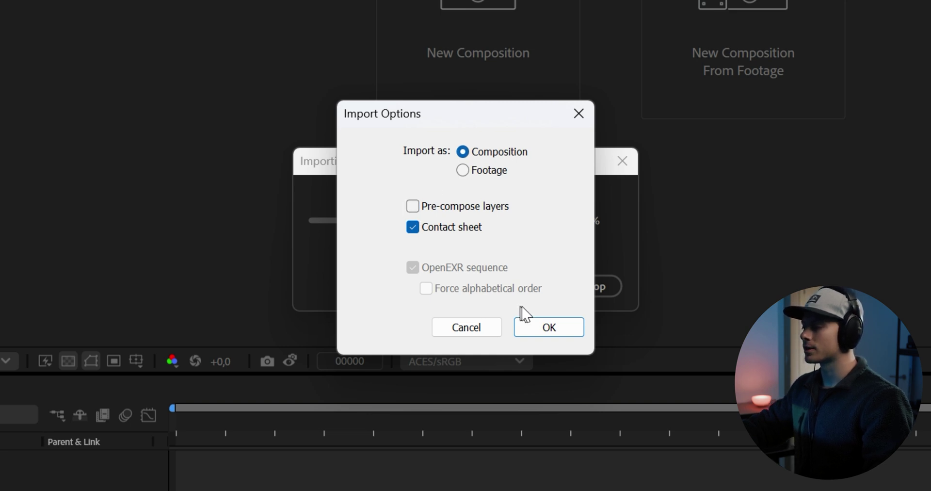
click(538, 328)
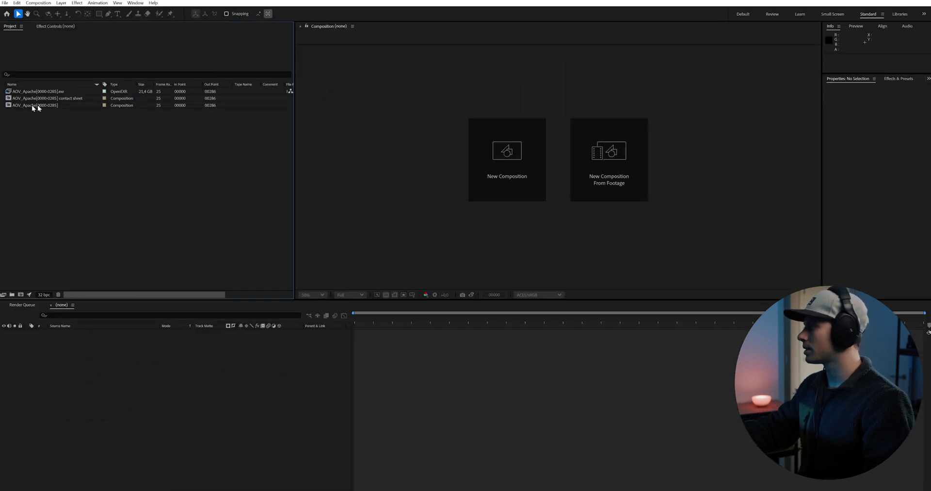
- Open the AOV_Apache[0000-0285] composition and select its Beauty and DiffuseLighting layers
double_click(39, 106)
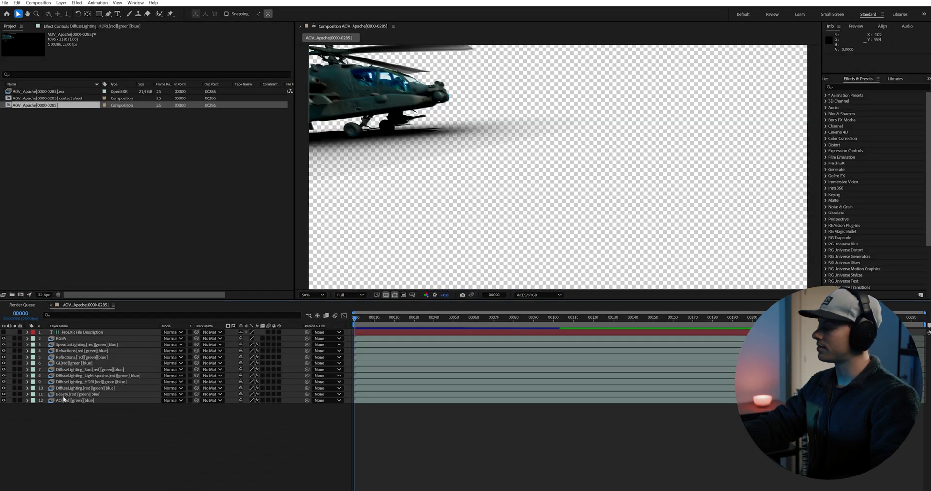
click(64, 394)
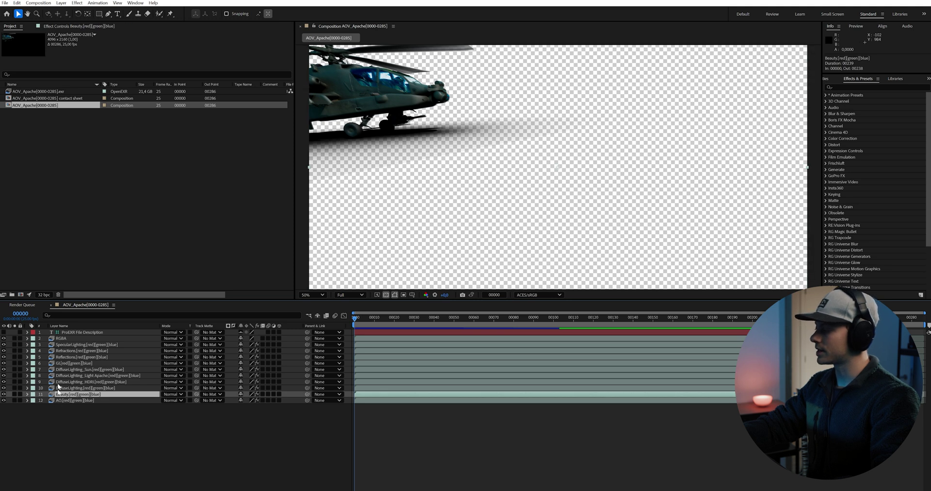
click(62, 387)
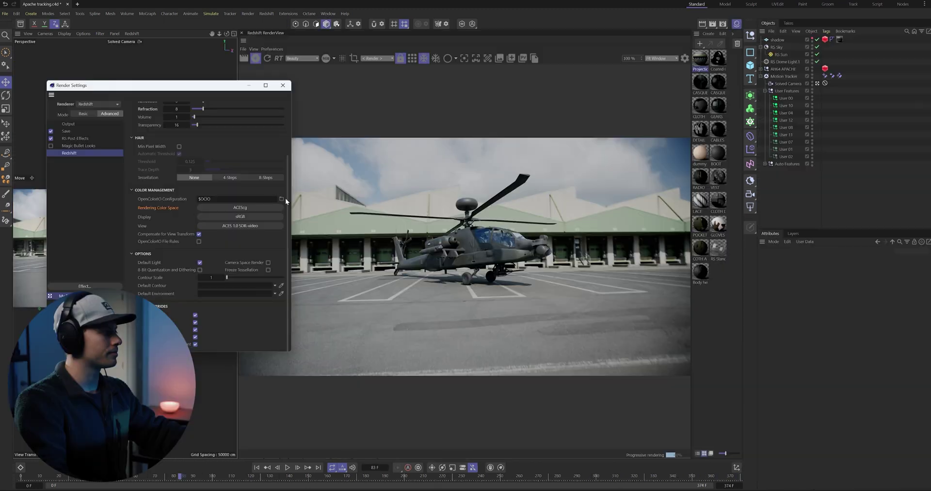
- Show the Globals, then Global Illumination page of the Redshift render settings
click(190, 114)
click(218, 115)
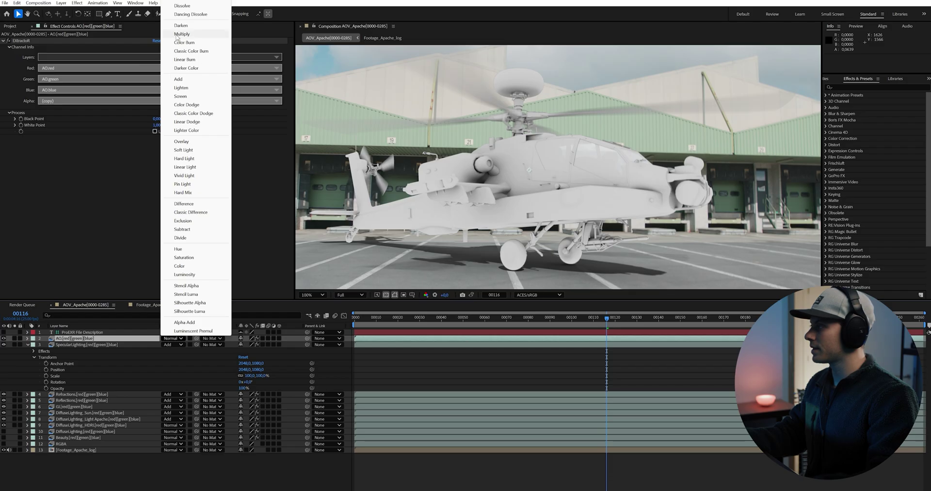
- Multiply the AO pass over the helicopter image in the AOV_Apache composition
click(182, 34)
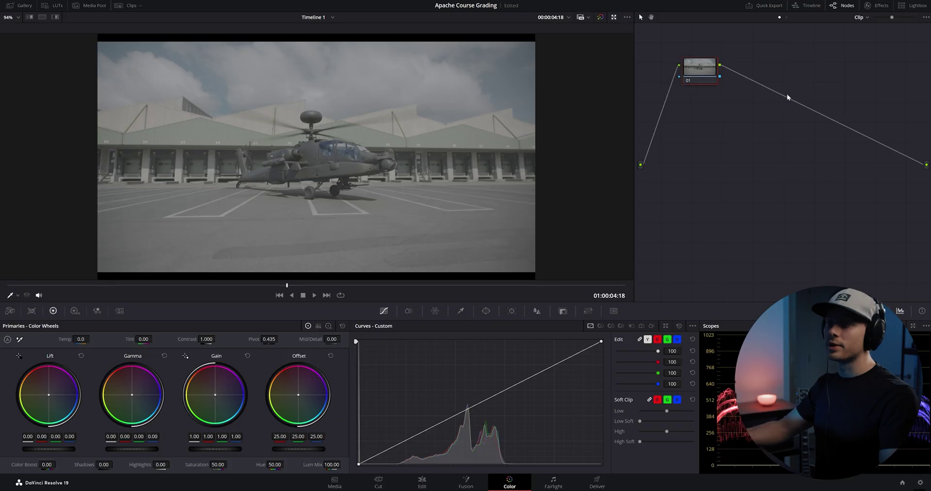
key(alt+s)
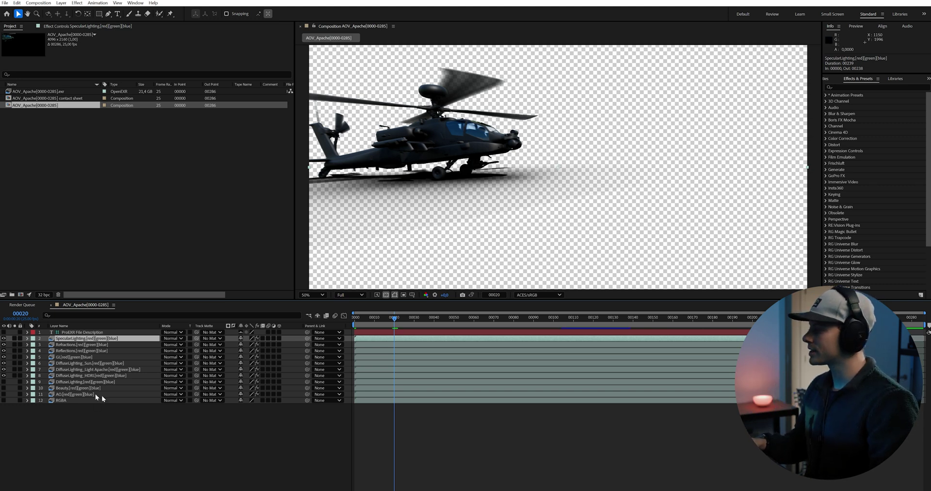
- Set the six lighting layers, SpecularLighting through DiffuseLighting_Light Apache, to Add blend mode
click(70, 375)
key(ctrl+Up)
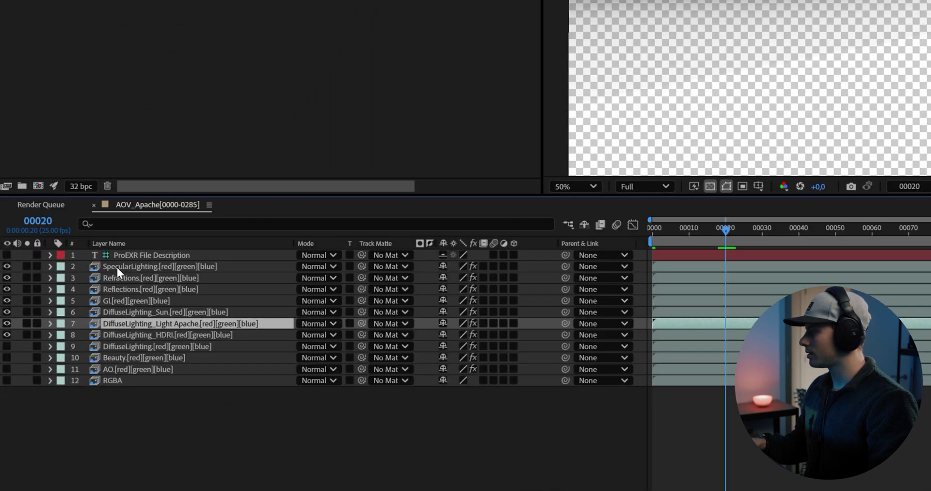
shift+click(117, 266)
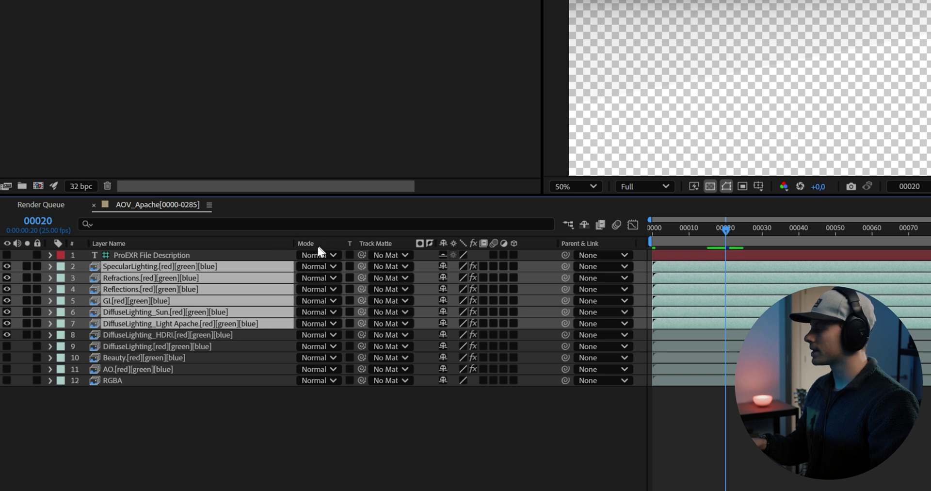
click(313, 266)
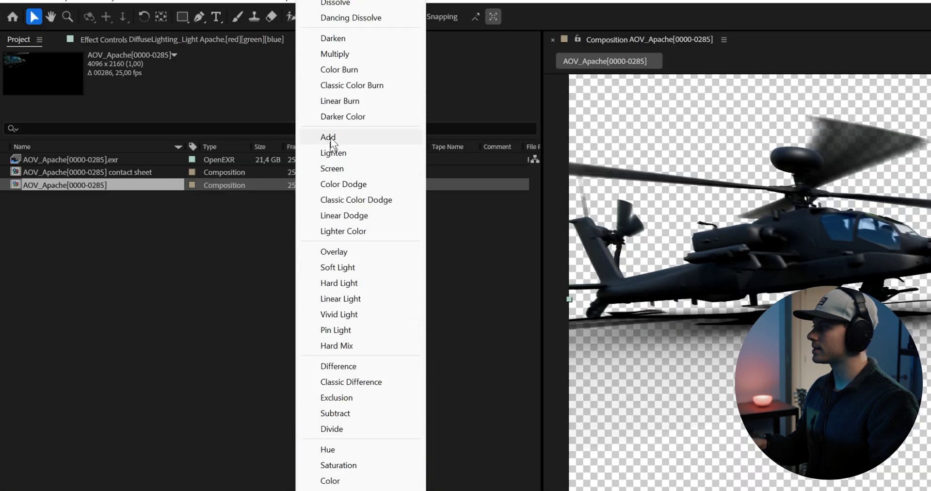
click(331, 137)
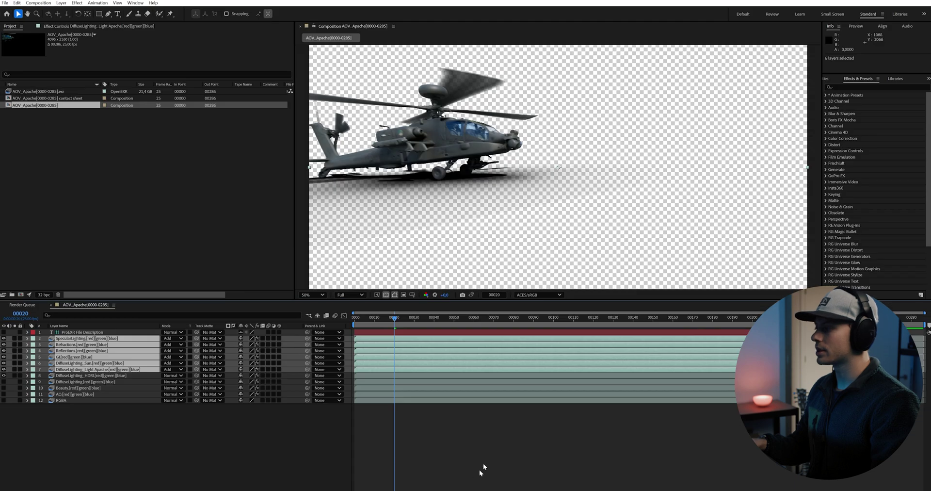
click(457, 439)
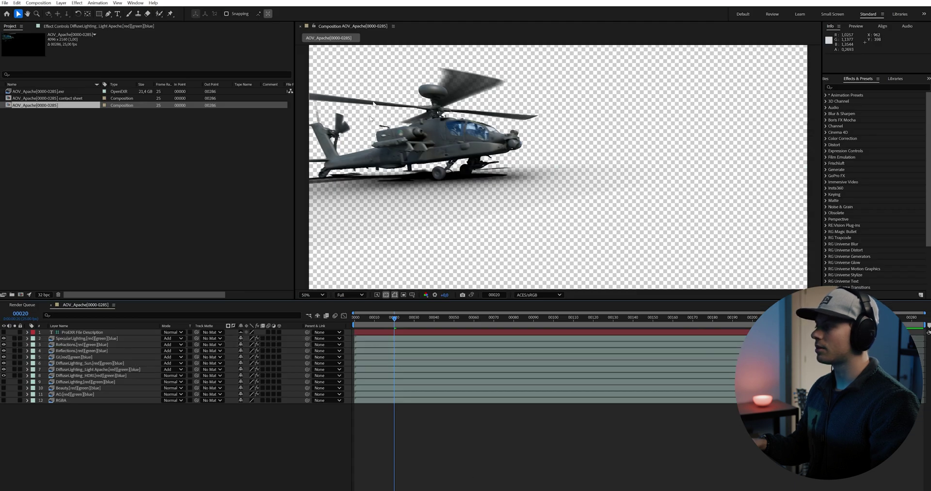
drag(409, 127, 512, 149)
click(172, 158)
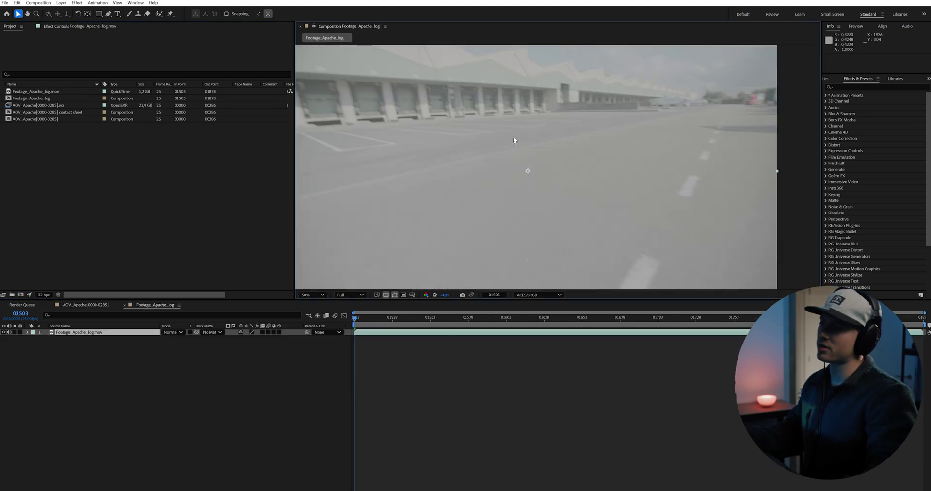
- Zoom the Footage_Apache_log viewer in to 50% and back out to 25%
scroll(533, 165, down, 2)
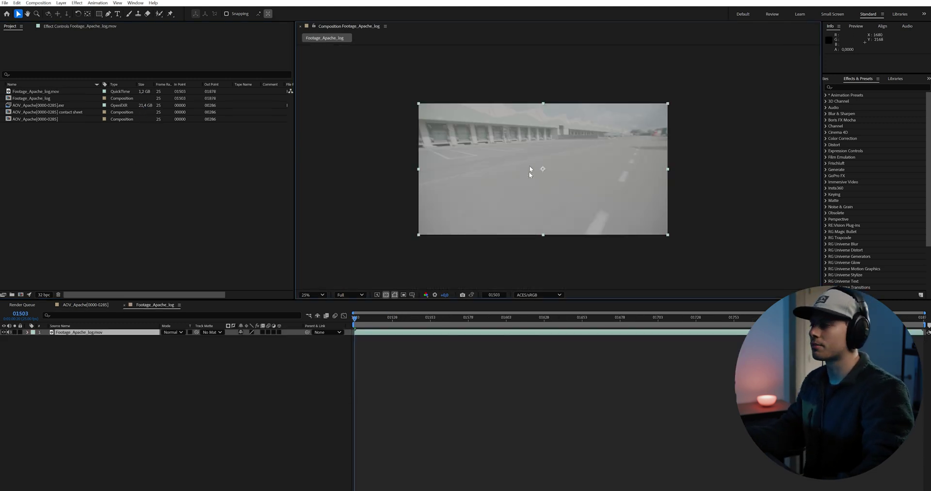
key(period)
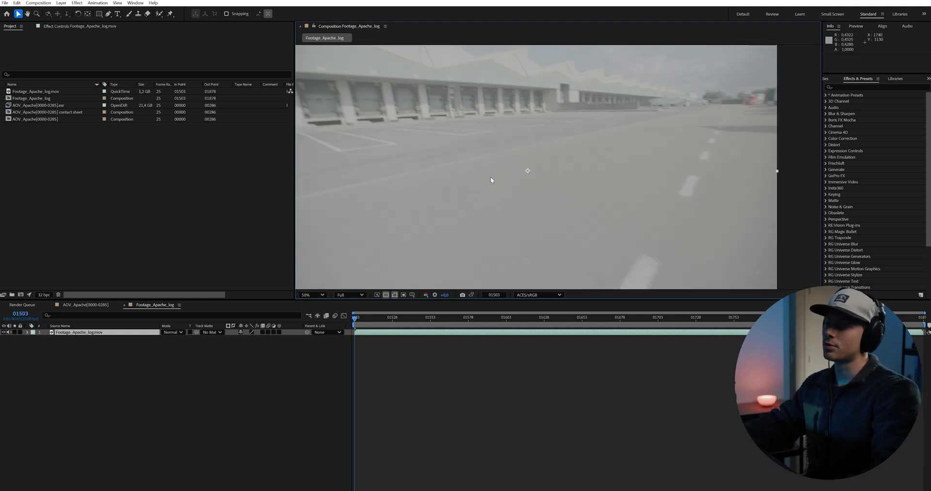
key(comma)
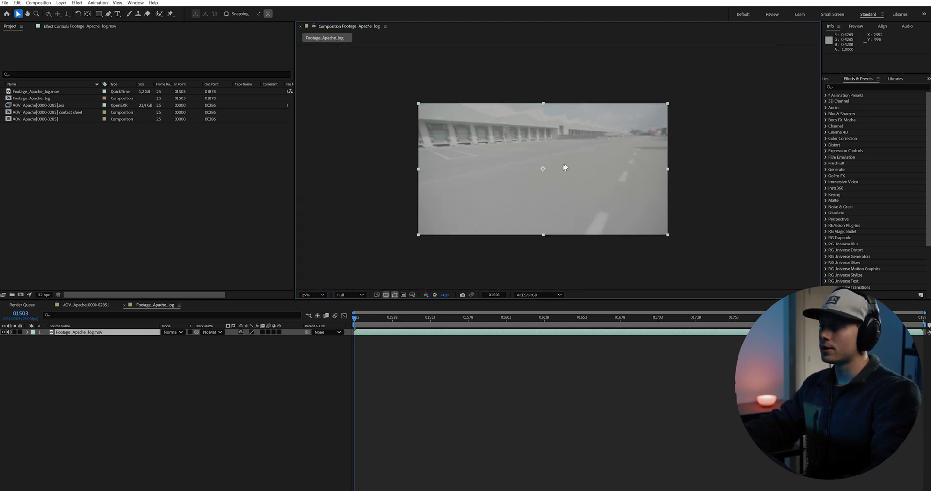
- Select the footage layer and search the quick effect list for OCIO
click(497, 374)
click(404, 334)
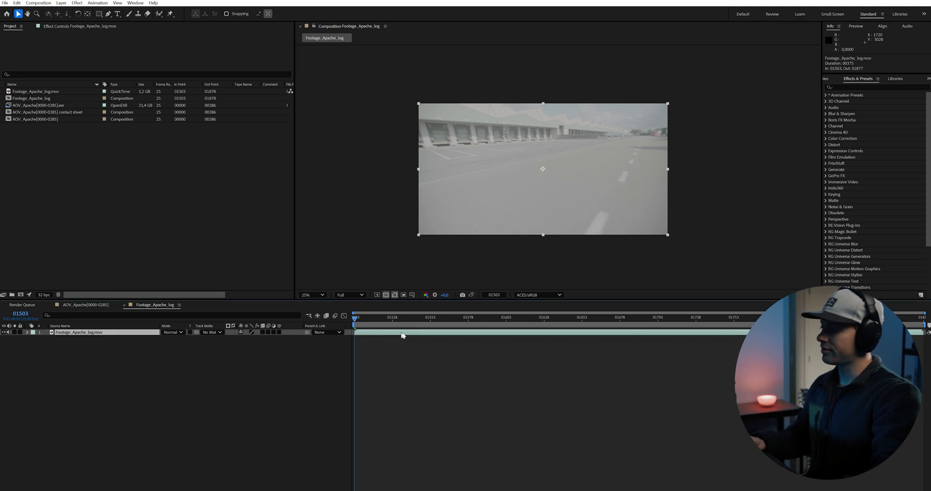
key(ctrl+space)
text(OCIO)
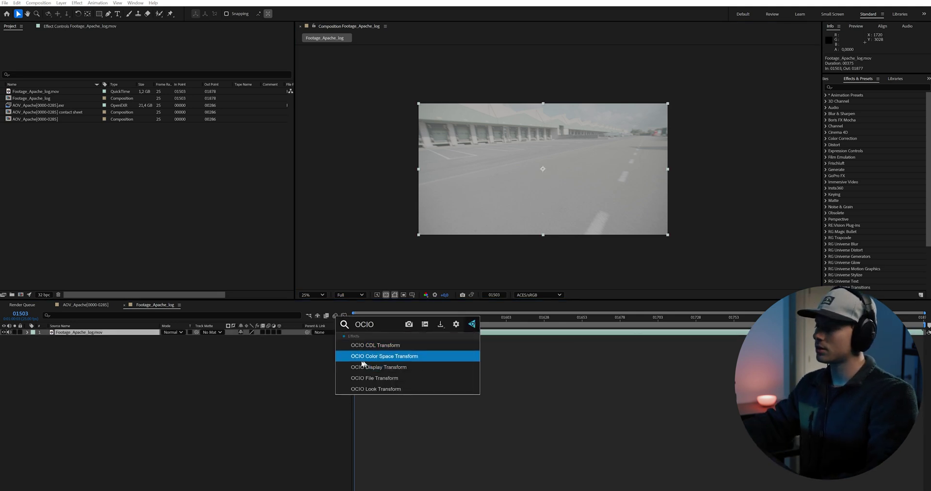
- Apply OCIO Color Space Transform with input set to Canon Log3 Cinema Gamut Daylight
click(392, 357)
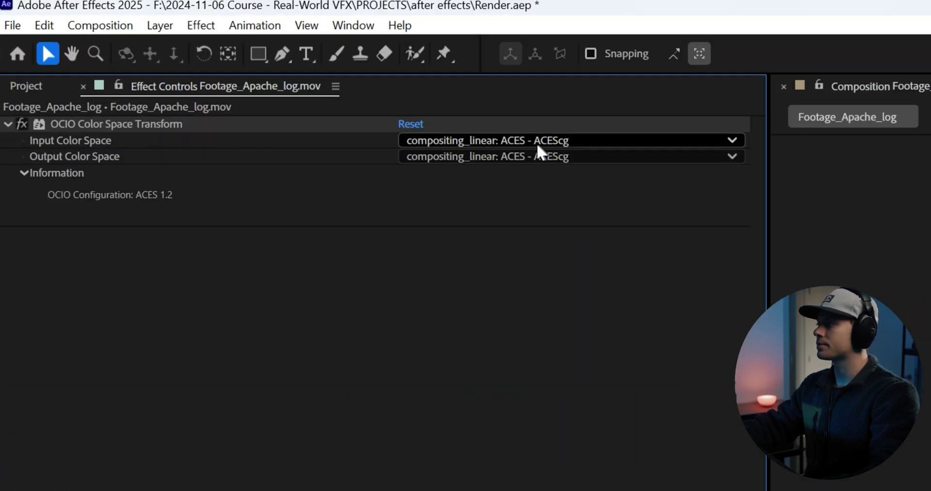
click(589, 143)
click(572, 144)
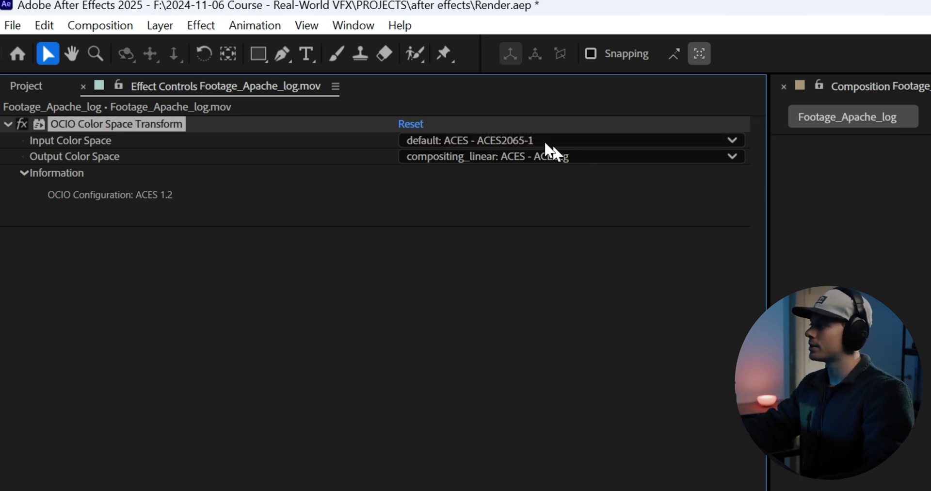
click(544, 140)
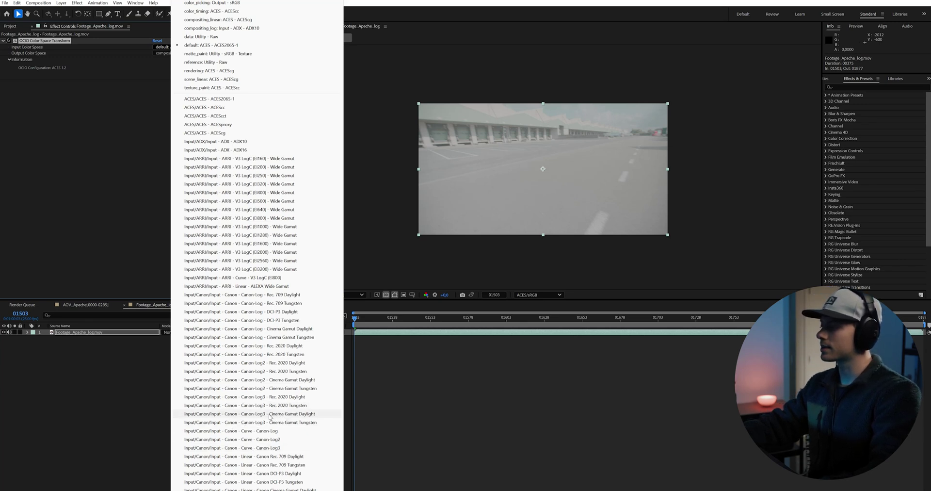
click(270, 414)
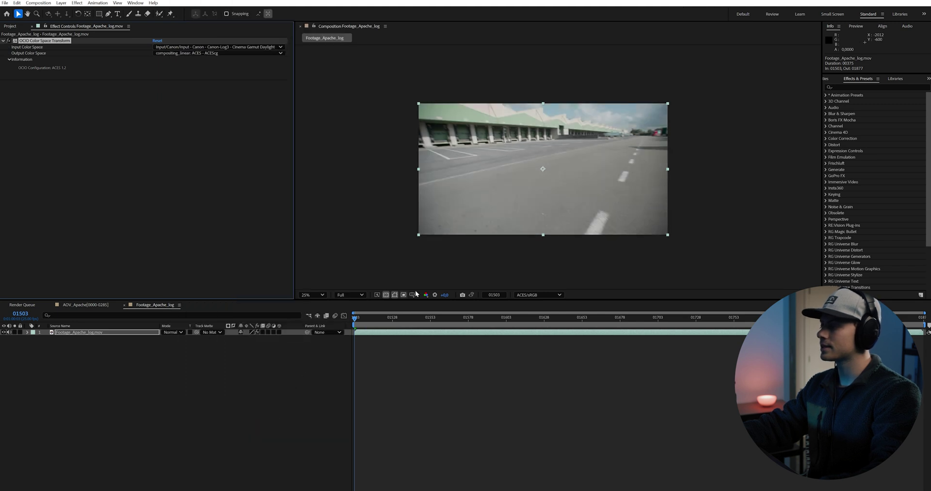
- Keep the output colour space at compositing_linear ACES - ACEScg and zoom out to the full frame
click(182, 54)
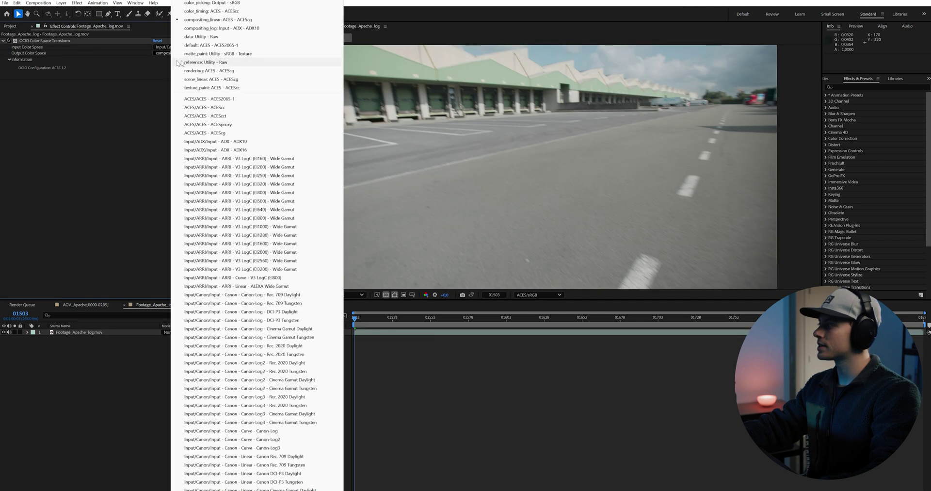
click(155, 89)
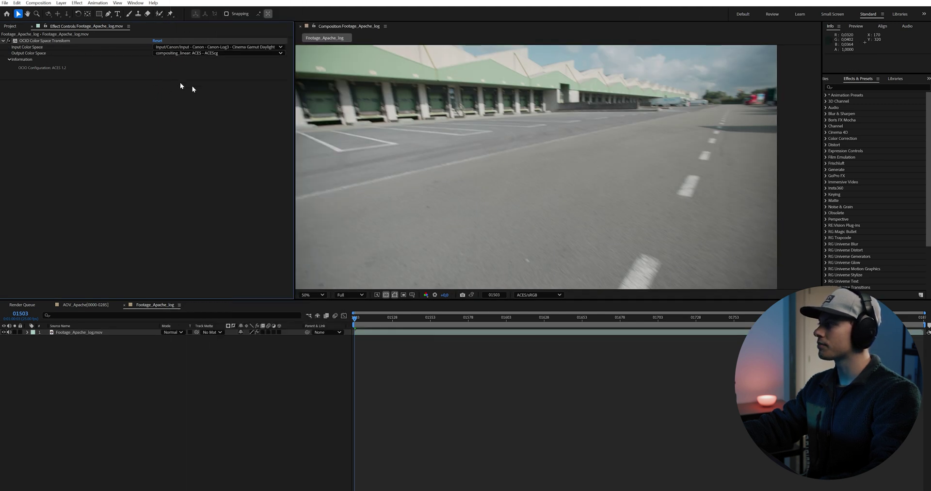
key(comma)
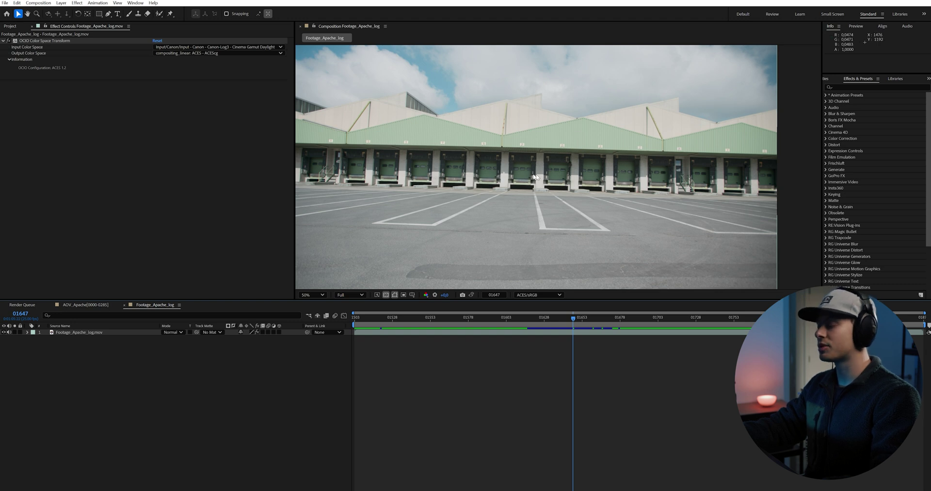
- Switch to the AOV_Apache composition through the Composition Mini-Flowchart
key(Tab)
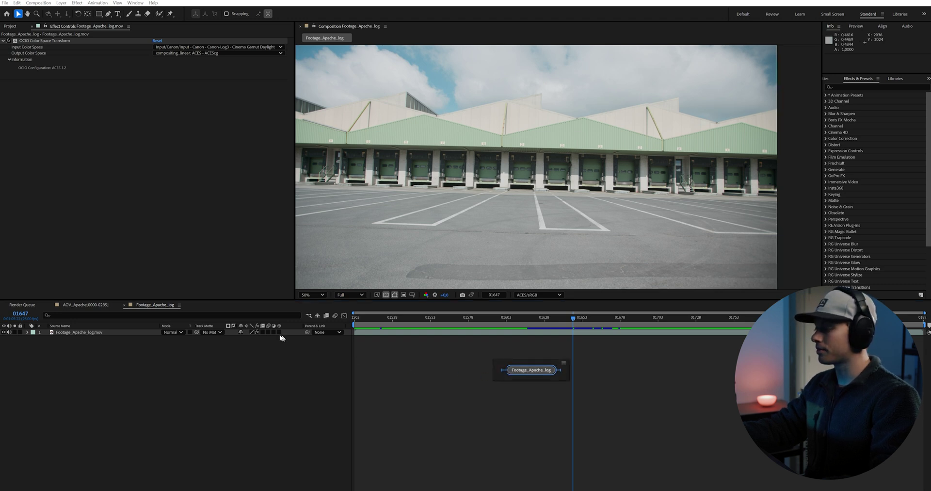
click(82, 304)
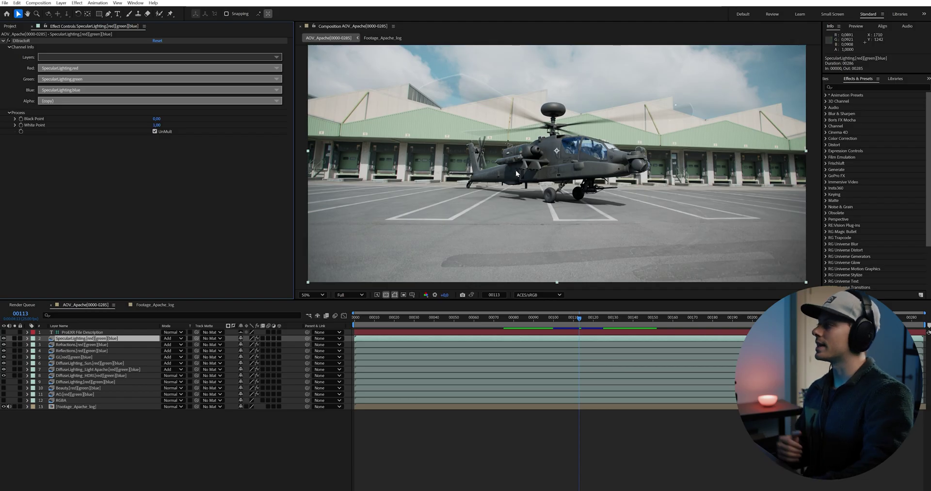
scroll(482, 148, up, 4)
drag(482, 157, 794, 210)
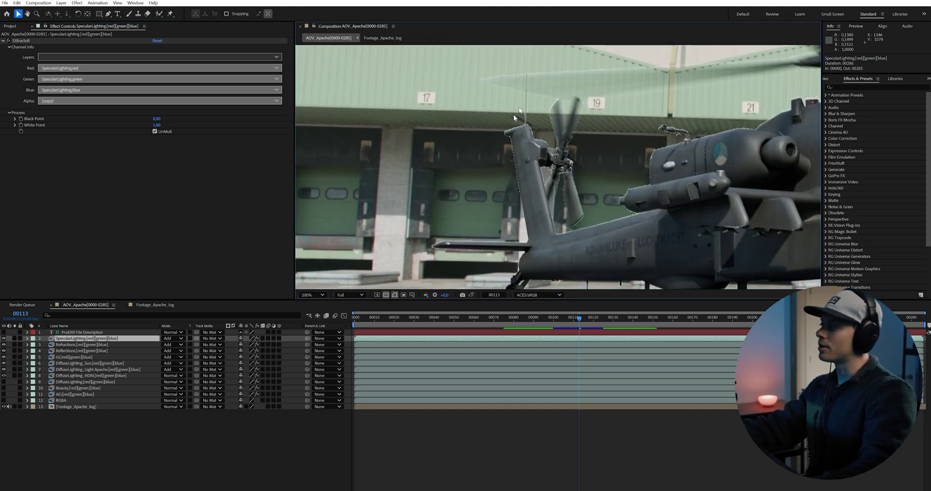
drag(630, 205, 378, 199)
scroll(544, 186, down, 2)
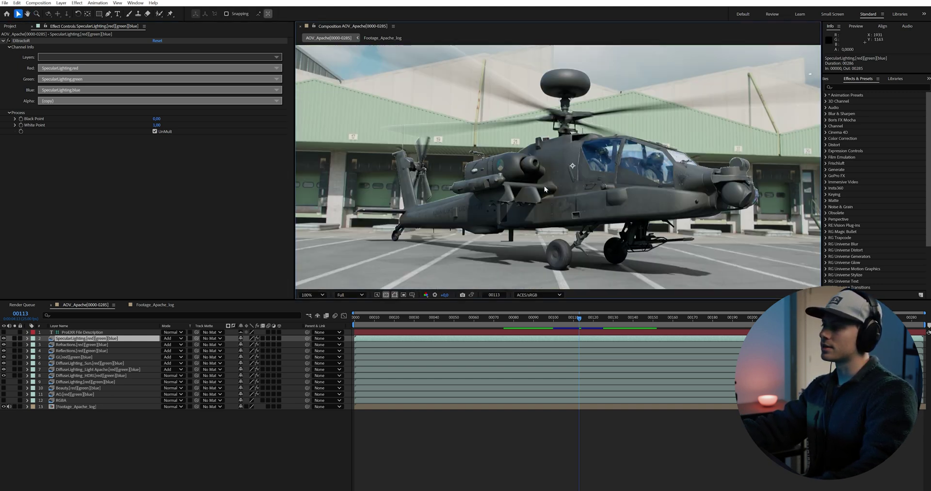
mouse_move(574, 186)
mouse_down()
mouse_move(552, 169)
mouse_move(578, 173)
mouse_up()
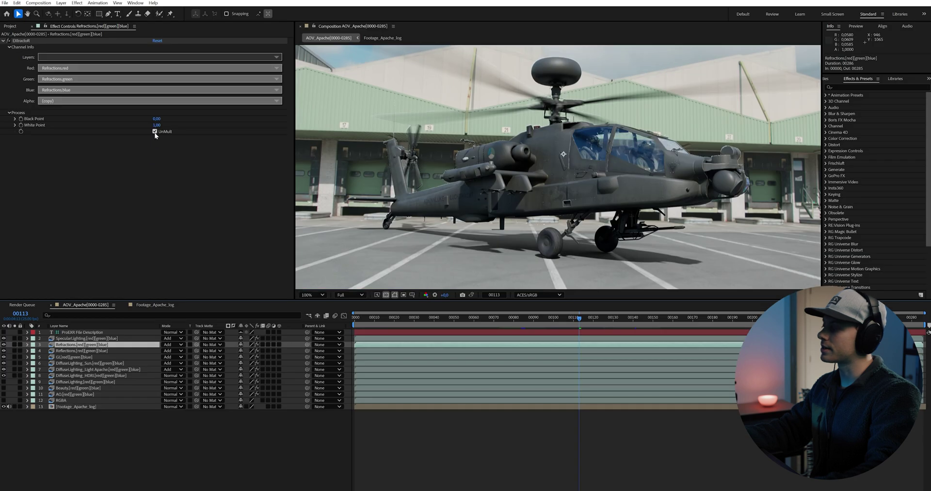
key(ctrl+Down)
click(78, 350)
click(153, 130)
click(155, 131)
click(80, 375)
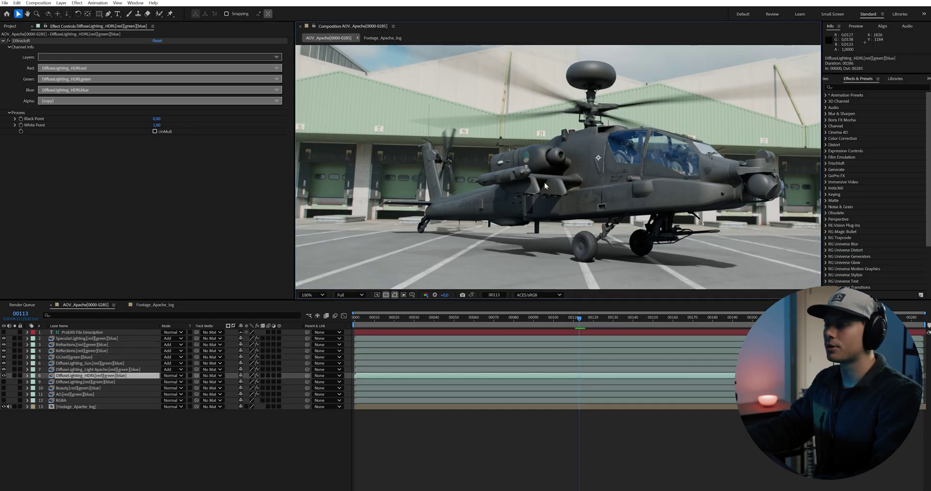
scroll(530, 177, up, 4)
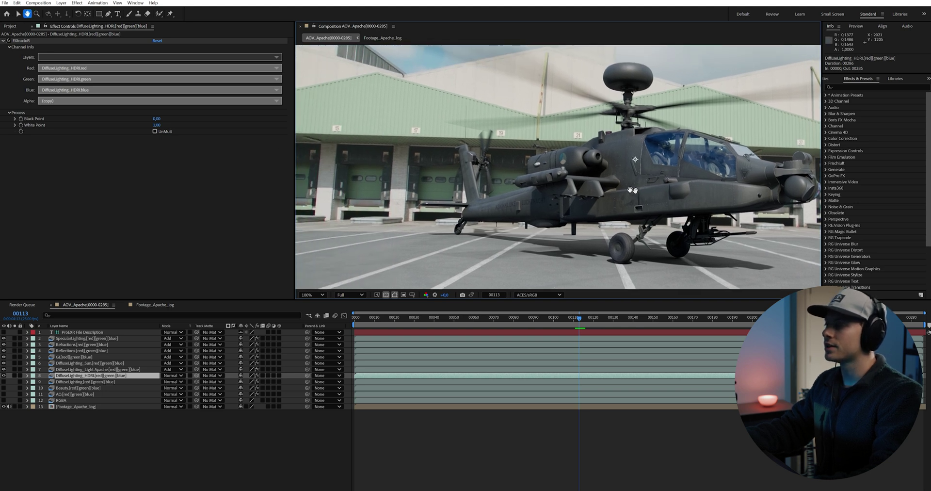
drag(642, 147, 420, 150)
scroll(494, 130, down, 2)
scroll(494, 130, down, 6)
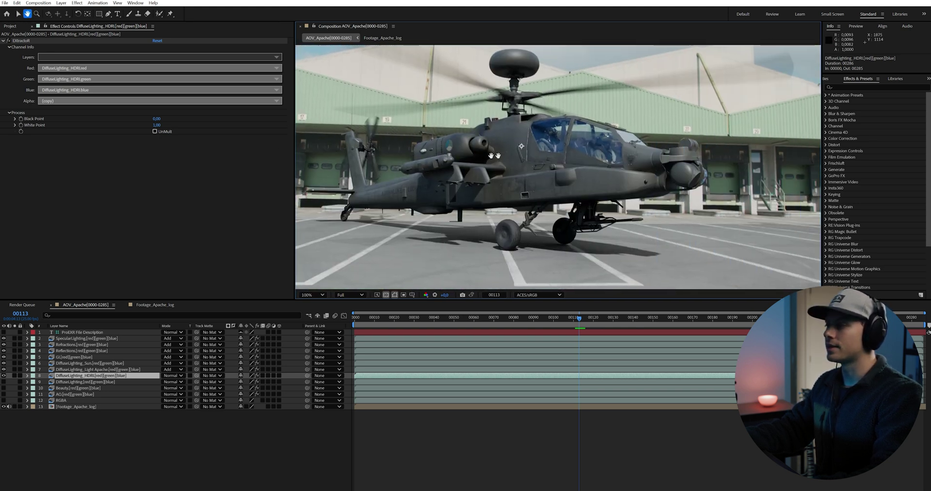
drag(543, 168, 556, 168)
scroll(555, 168, up, 2)
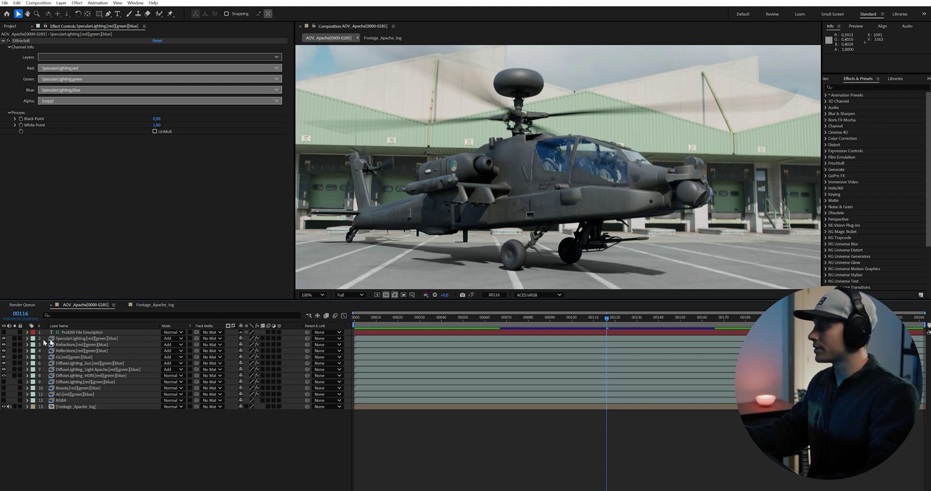
- Scrub the SpecularLighting opacity down to 74% and back to 100%
click(74, 338)
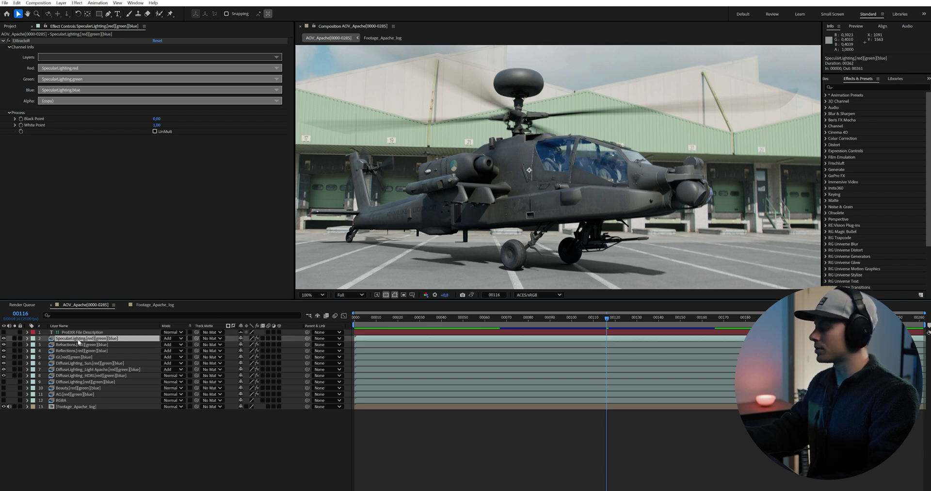
key(t)
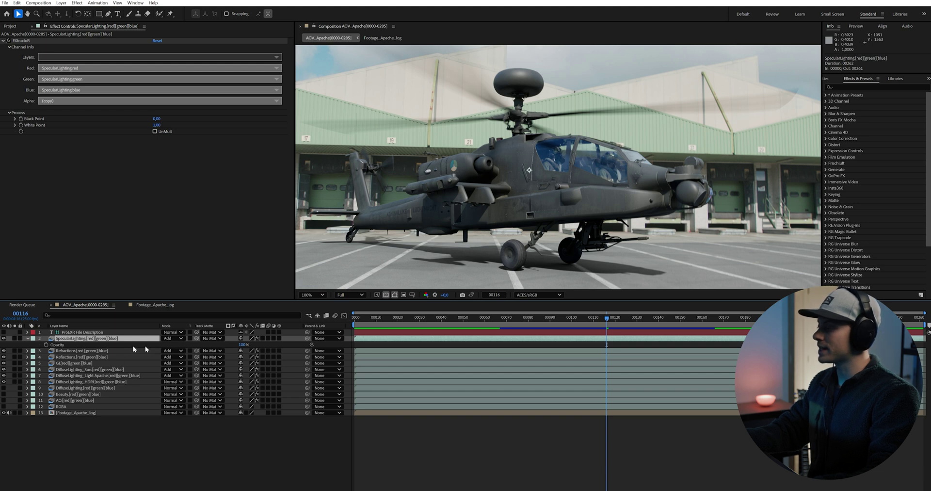
click(27, 338)
click(28, 338)
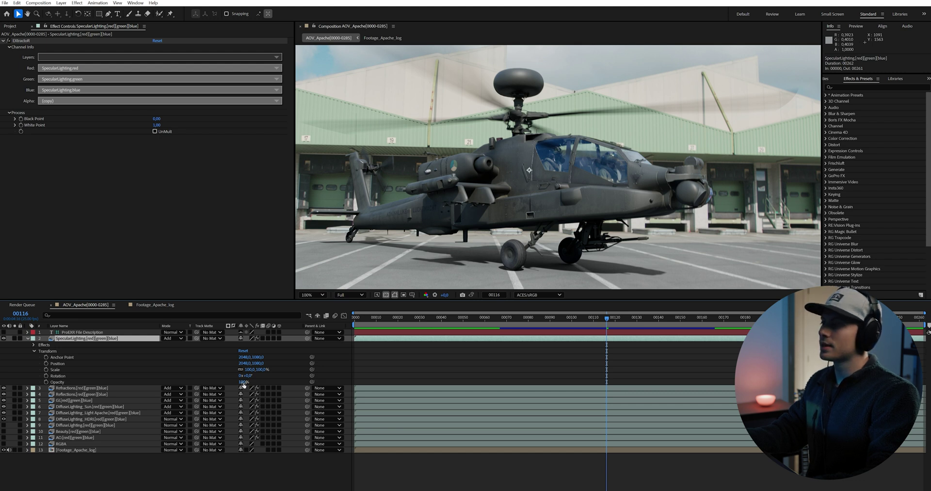
drag(241, 382, 205, 387)
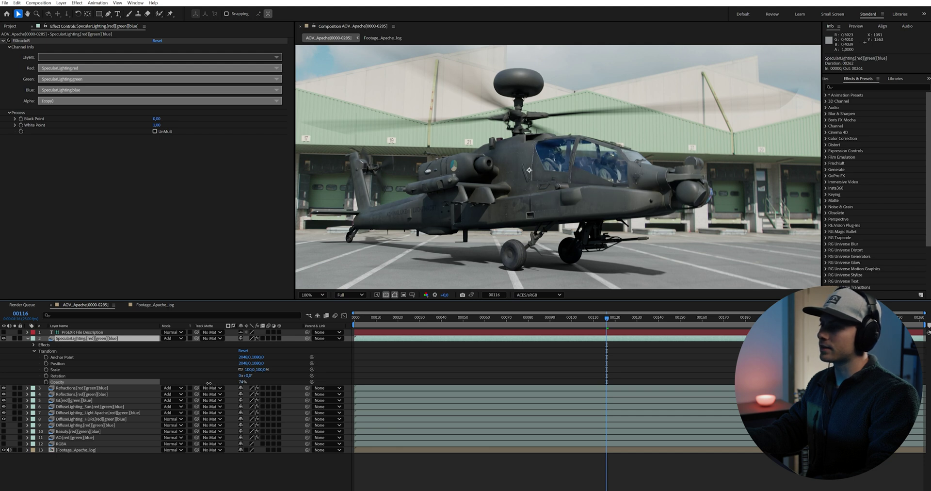
drag(211, 382, 311, 375)
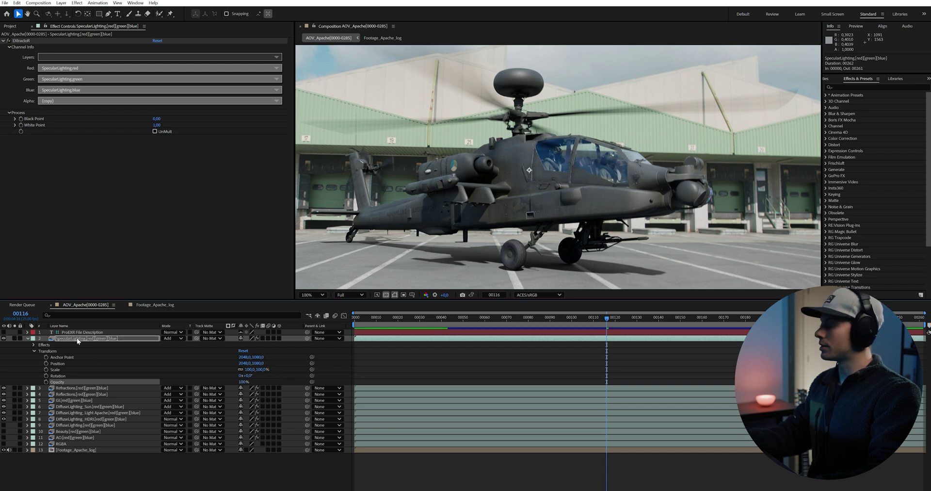
- Add a Curves effect to the SpecularLighting pass and test a slight darkening bend
click(77, 338)
key(ctrl+space)
text(curves)
key(Return)
mouse_move(59, 216)
mouse_down()
mouse_move(64, 229)
mouse_move(59, 212)
mouse_up()
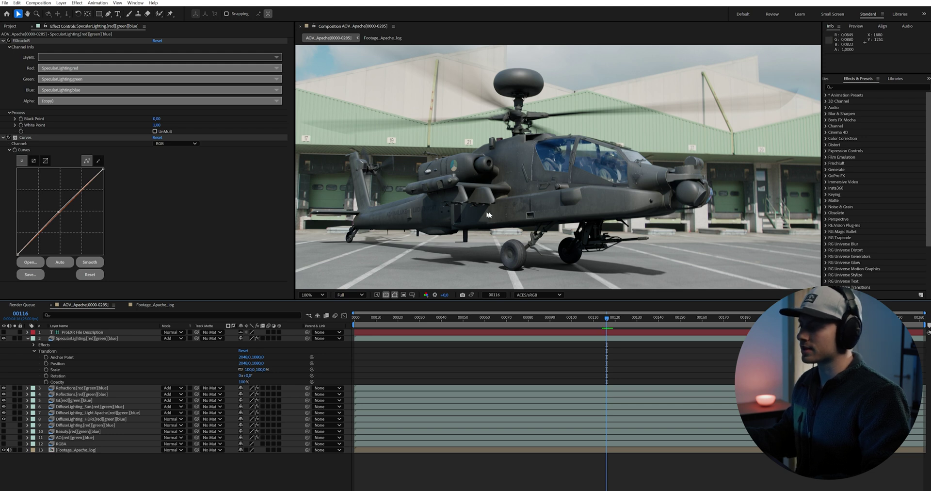
- Move the AO pass up to second in the stack and check it soloed against black
click(72, 437)
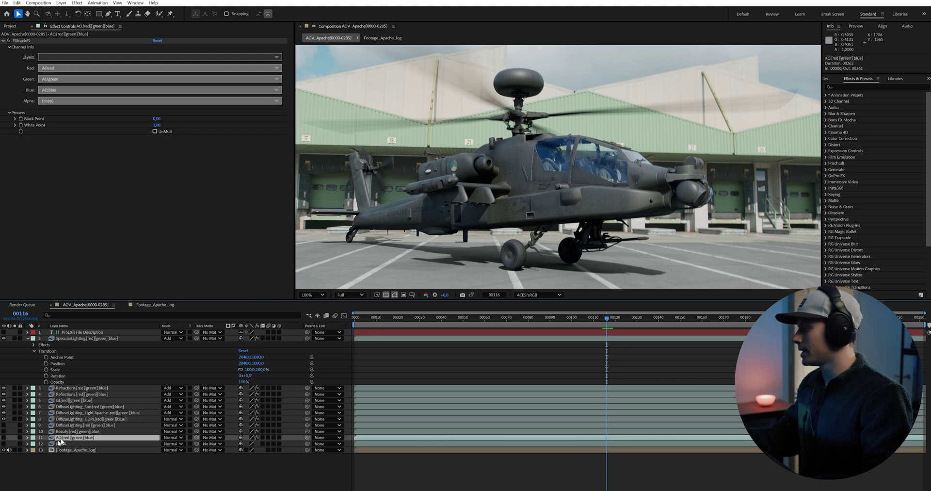
drag(71, 439, 36, 335)
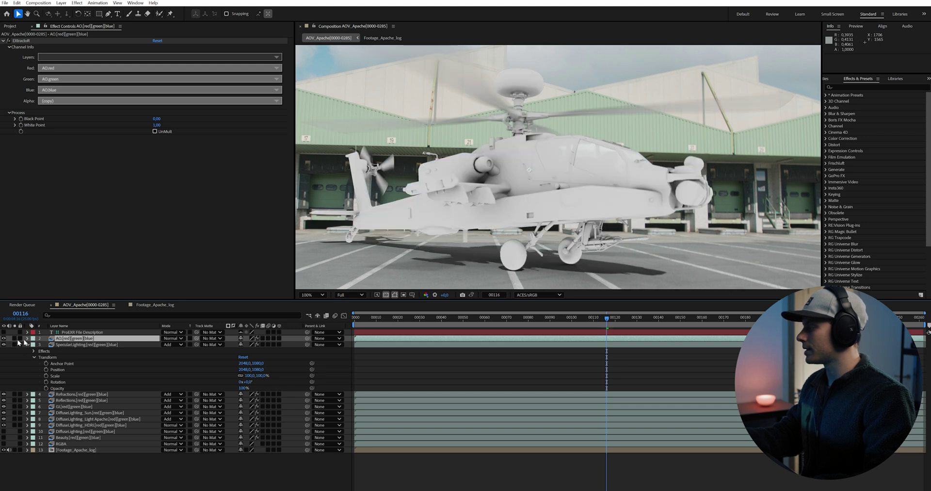
click(15, 338)
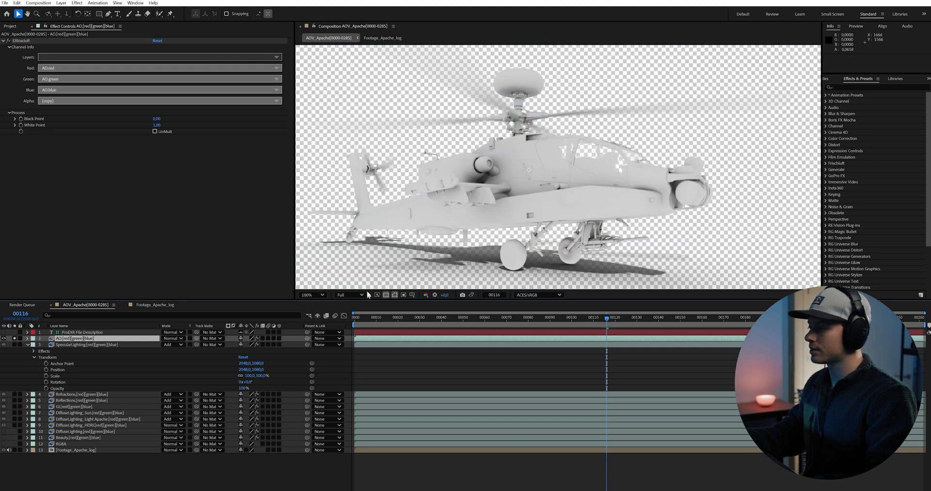
click(385, 294)
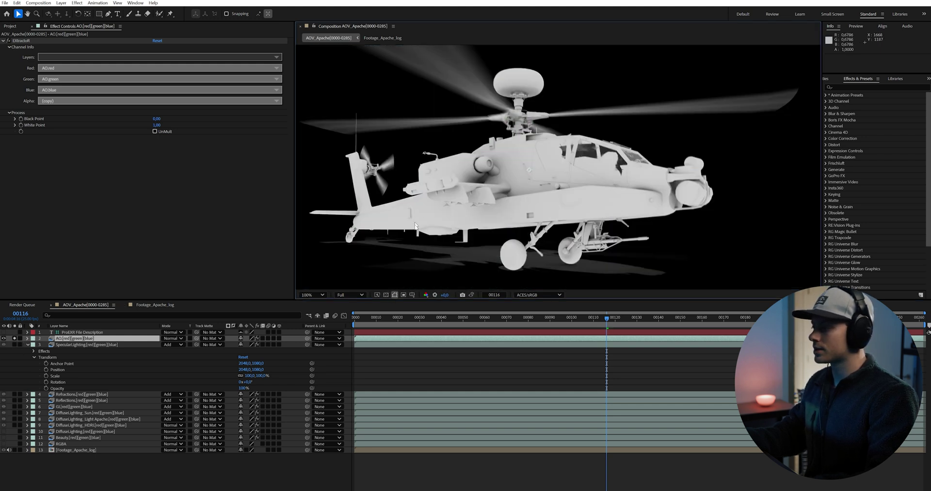
click(386, 295)
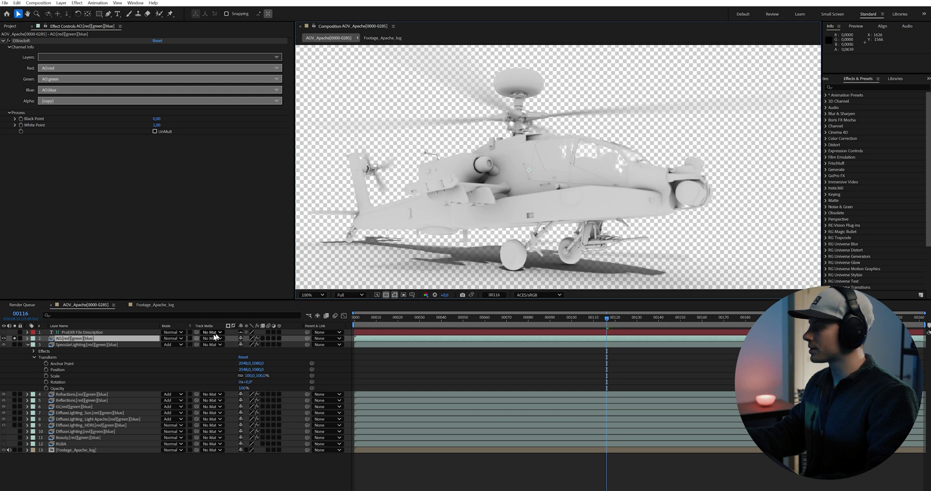
click(14, 338)
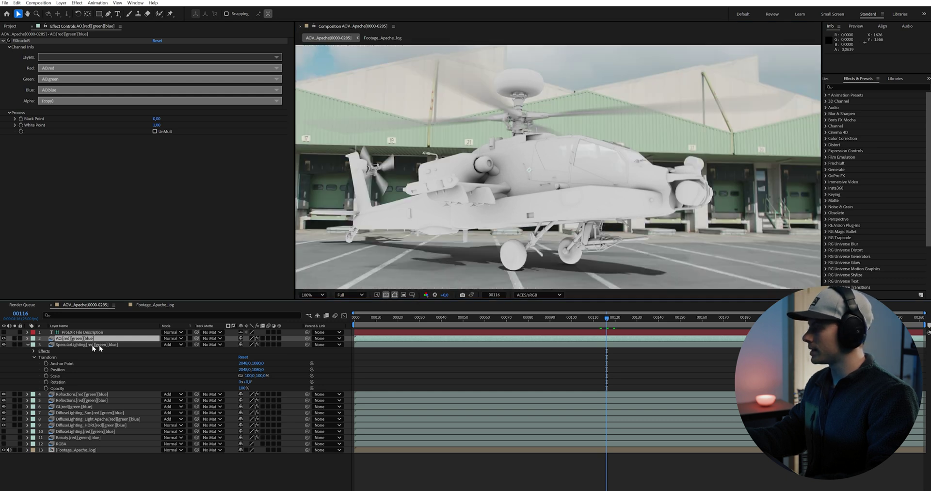
- Set the AO pass to Multiply blend mode with 48% opacity
click(178, 339)
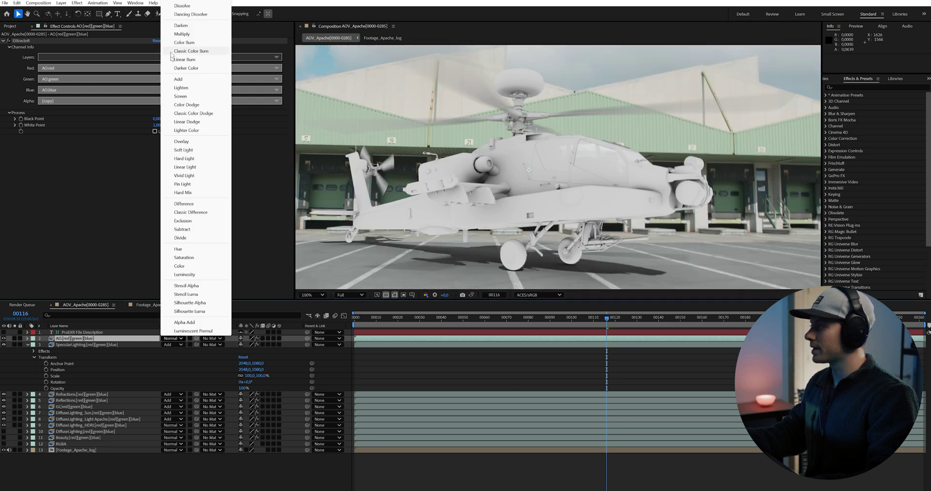
click(182, 34)
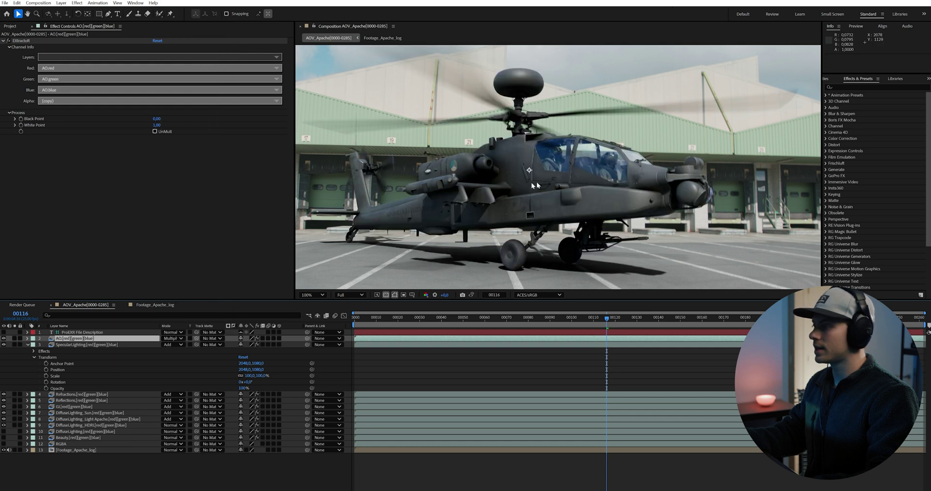
key(t)
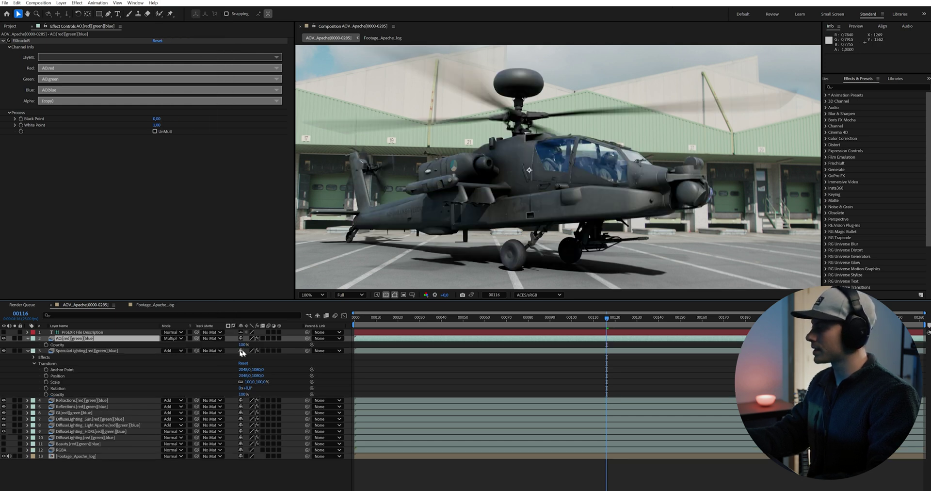
drag(243, 347, 274, 345)
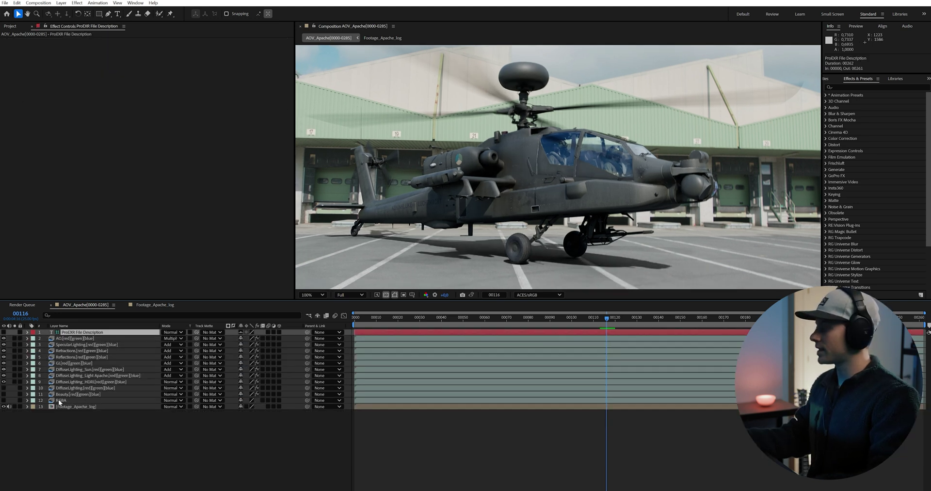
- Select all twelve render-pass layers and pre-compose them into a precomp named Apache
shift+click(59, 400)
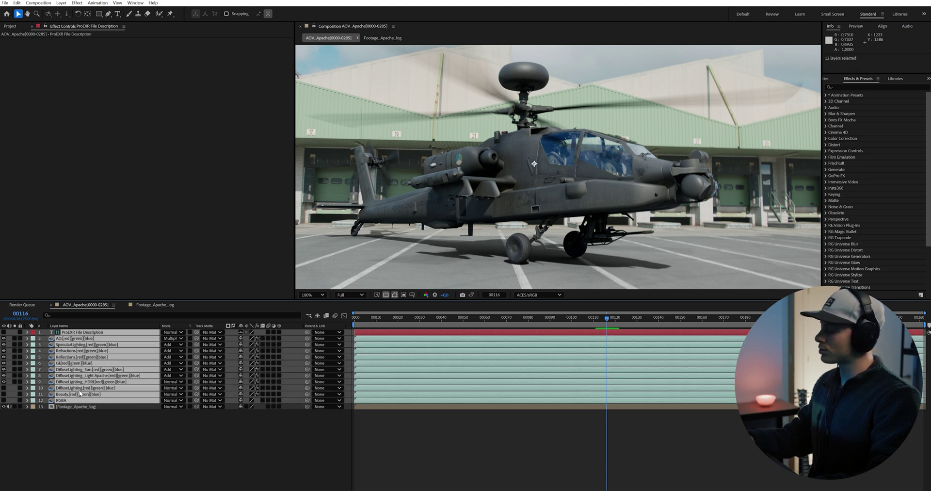
key(ctrl+shift+c)
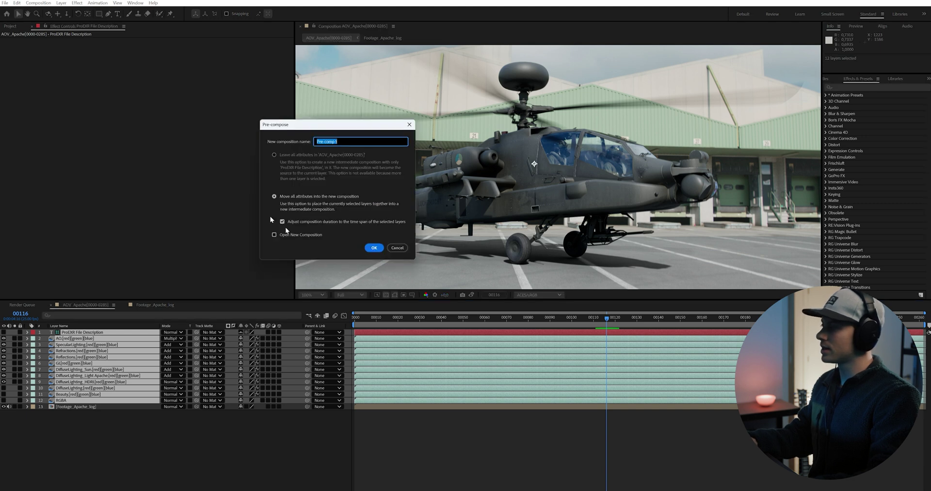
click(412, 125)
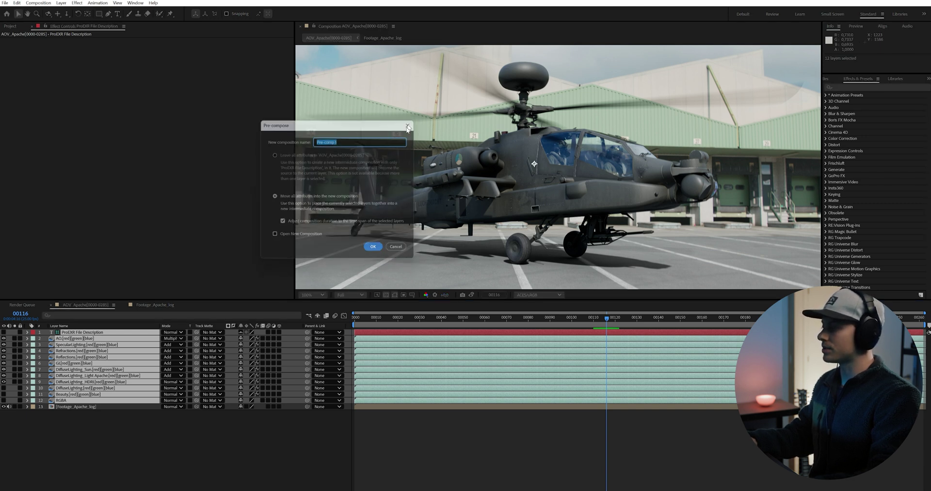
right_click(76, 354)
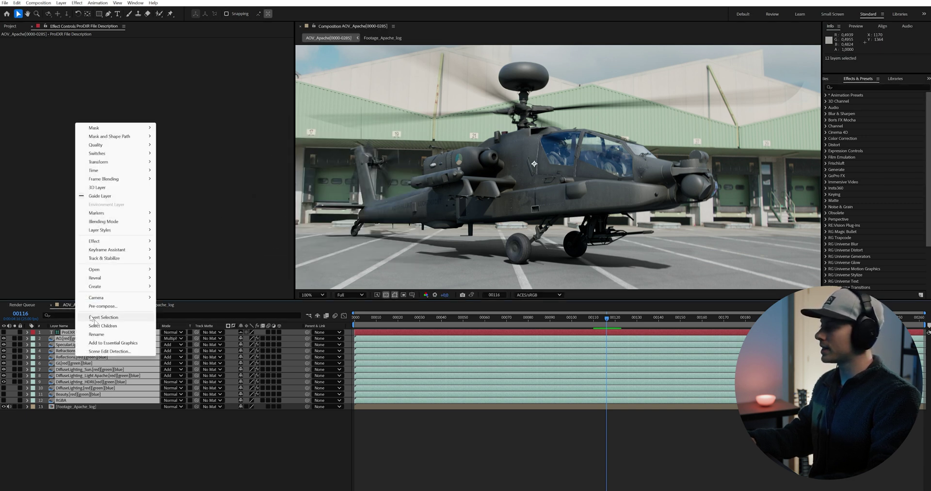
click(102, 436)
click(74, 400)
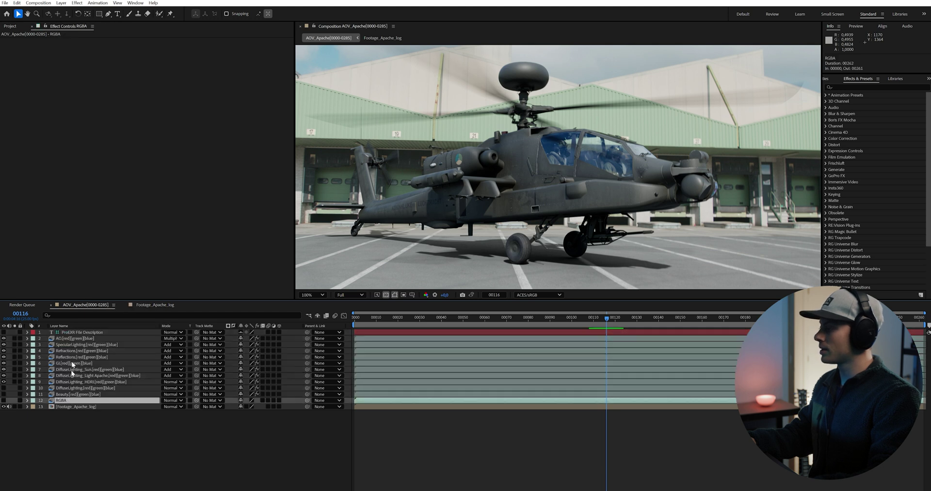
shift+click(75, 332)
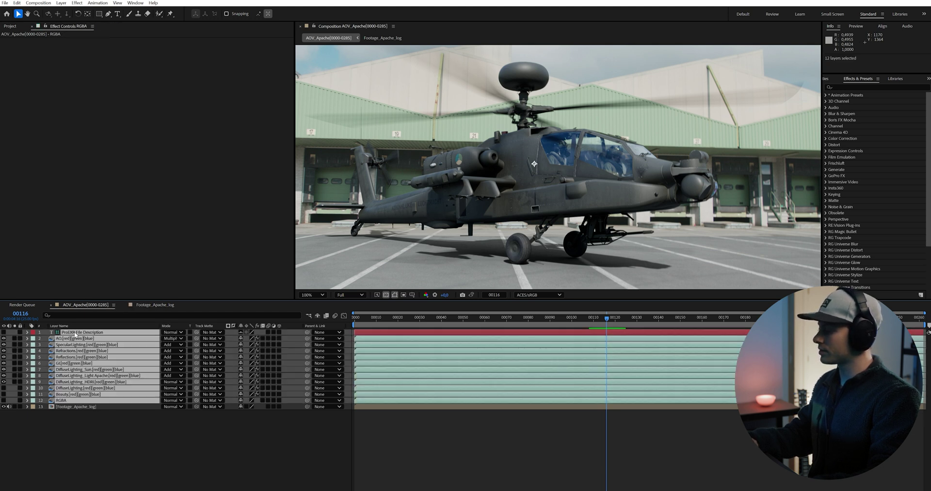
key(ctrl+shift+c)
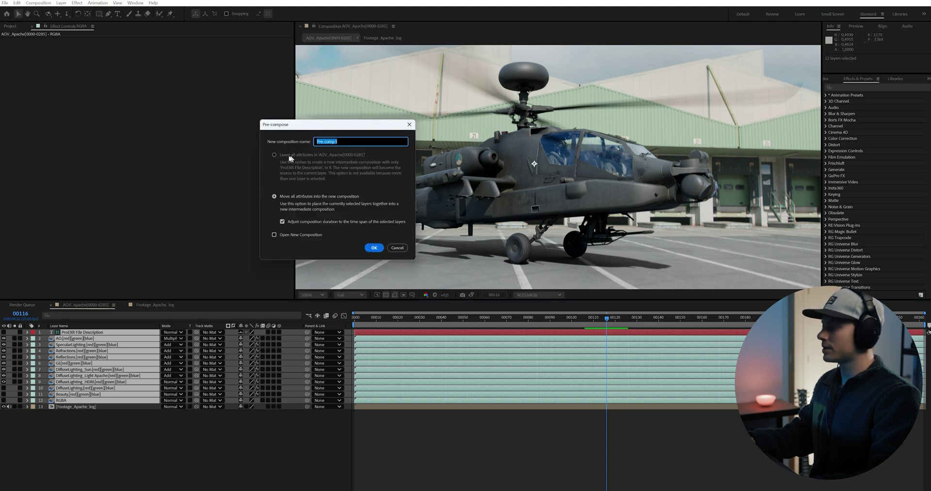
drag(325, 132, 376, 143)
text(A)
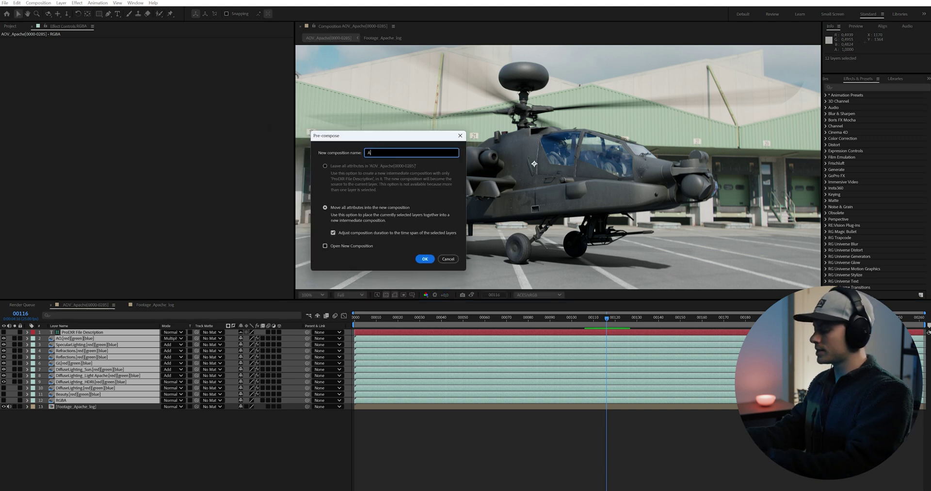
text(pache)
key(Return)
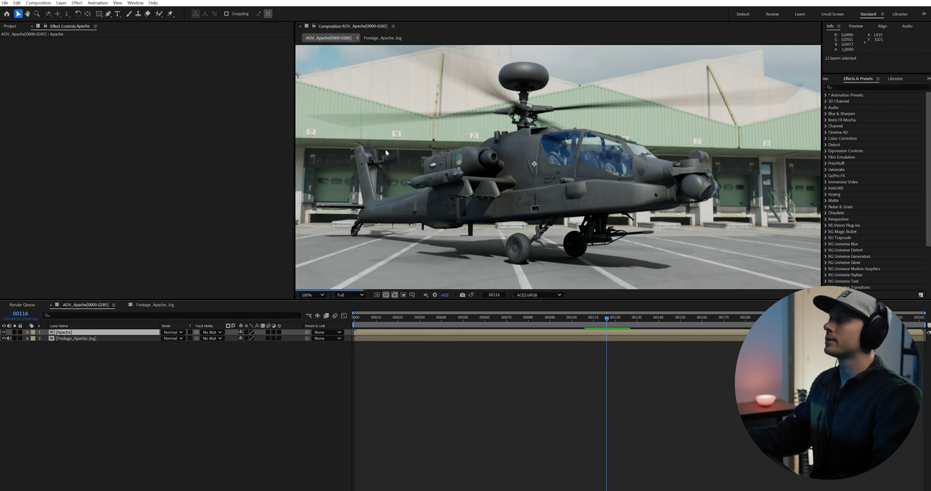
- Turn on Collapse Transformations for the Apache precomp layer and recheck the helicopter
click(515, 390)
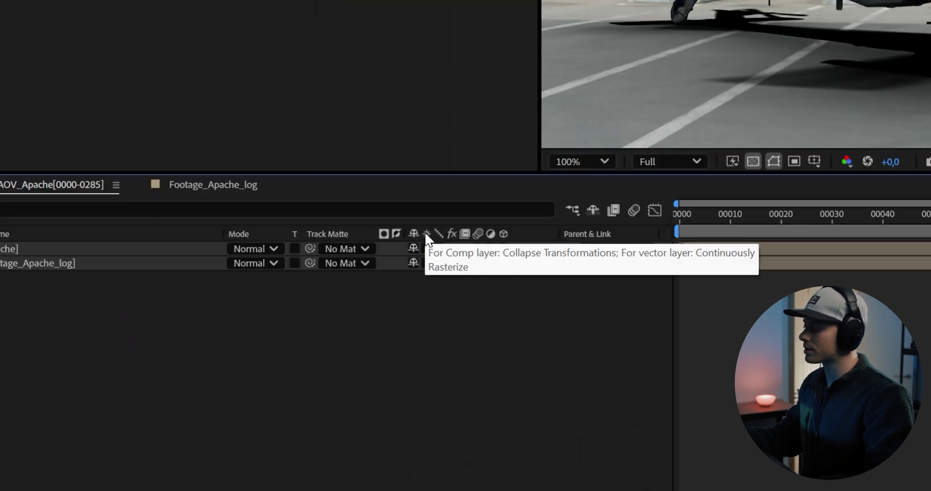
click(428, 248)
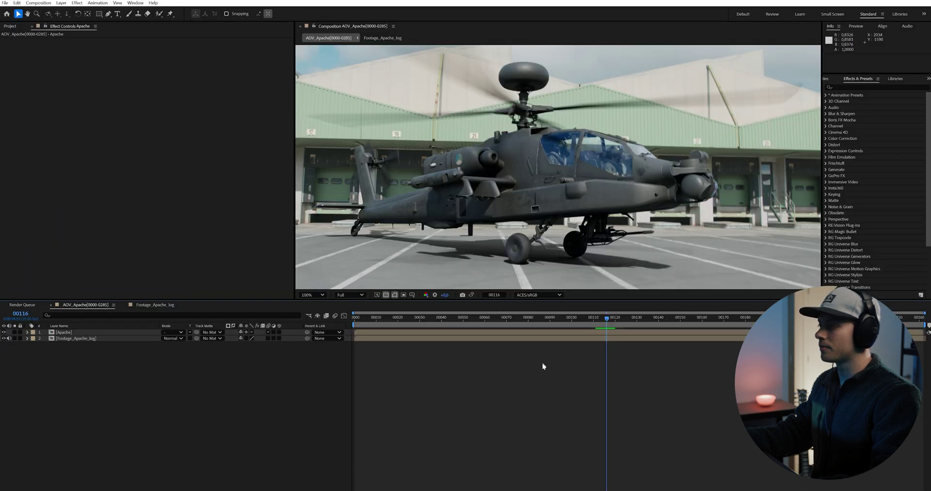
scroll(529, 180, down, 3)
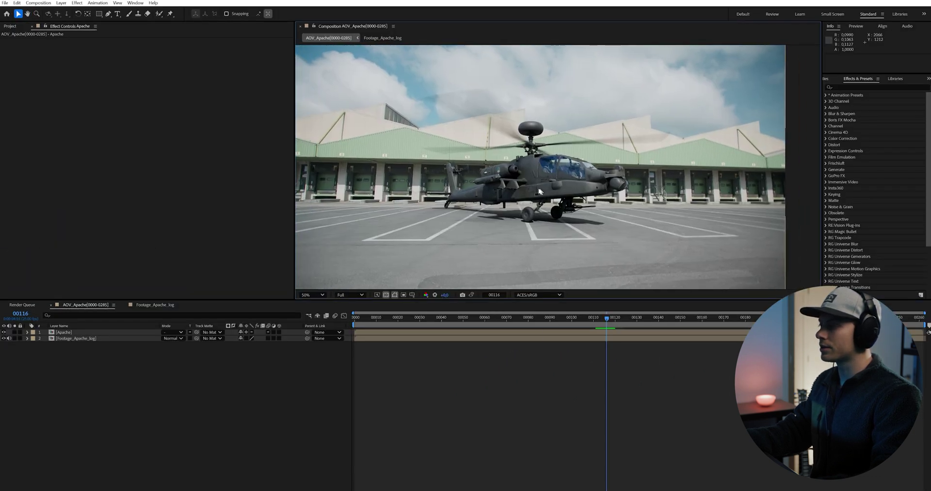
scroll(517, 190, up, 3)
drag(517, 191, 539, 171)
- Add a new adjustment layer to the composition and name it Color
key(ctrl+alt+y)
key(ctrl+z)
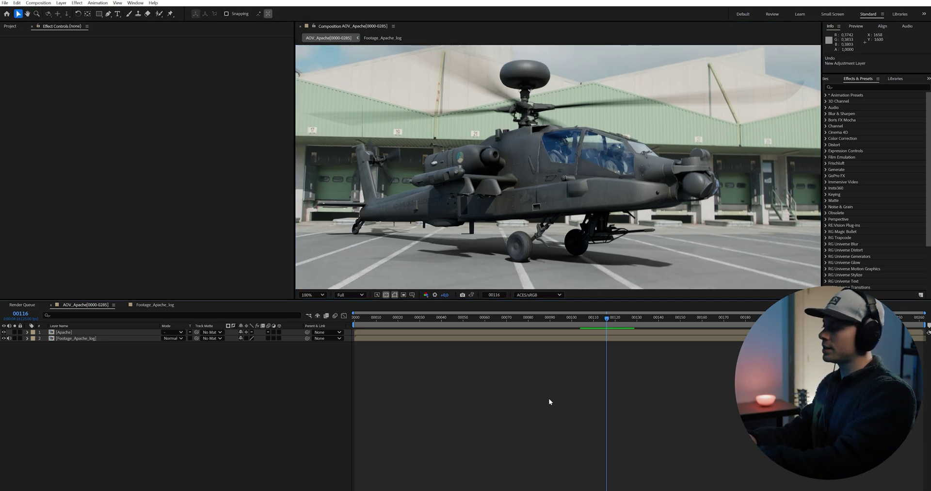
key(ctrl+alt+y)
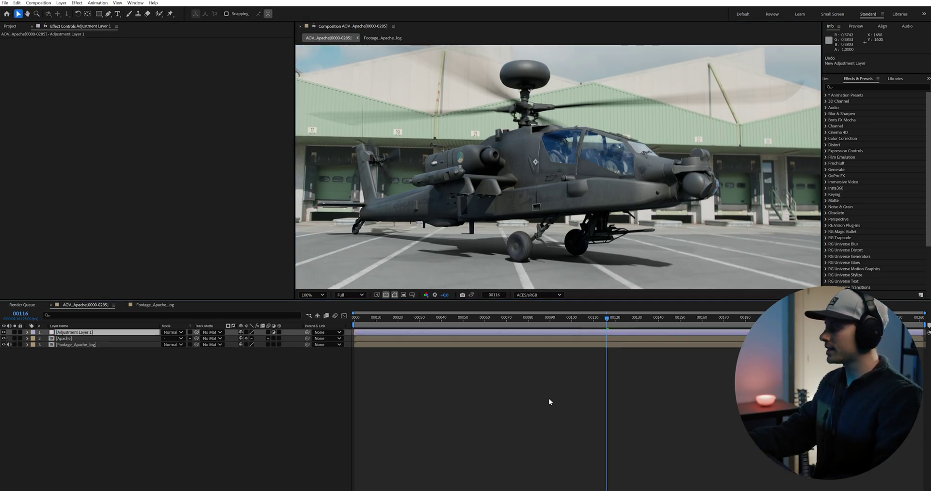
key(ctrl+z)
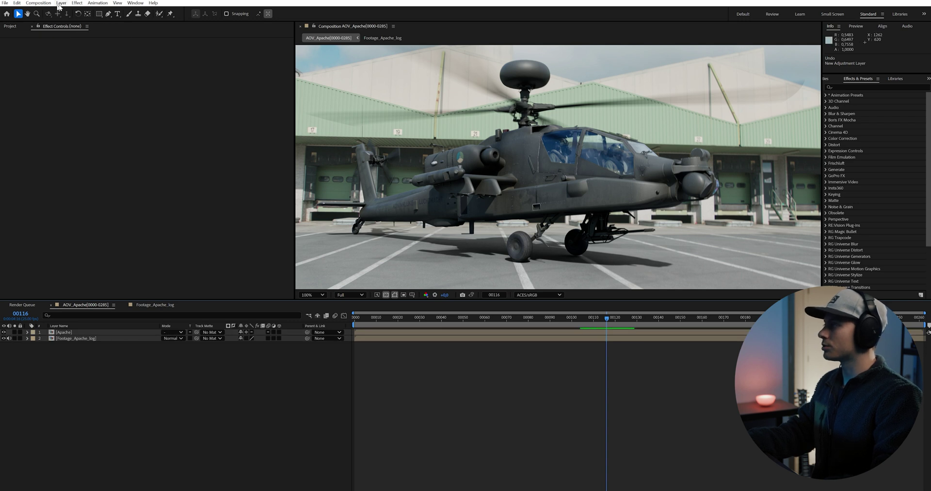
click(61, 3)
mouse_move(122, 11)
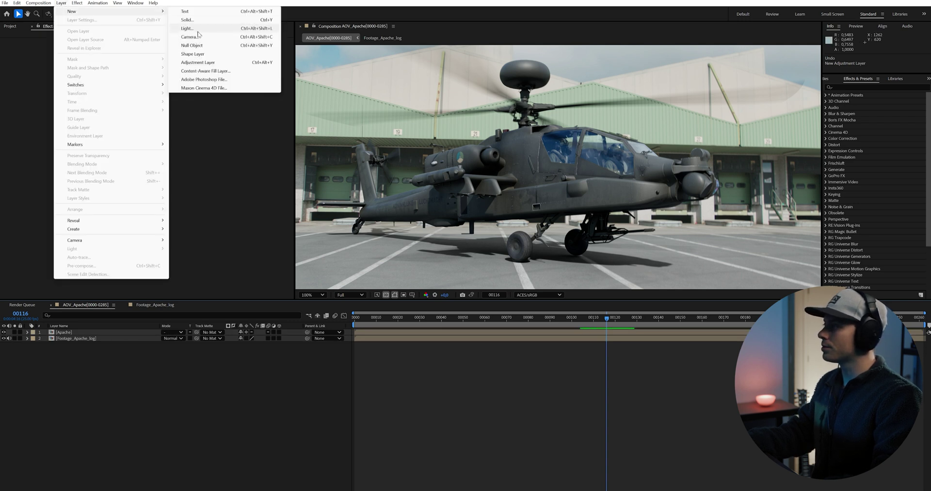
click(441, 359)
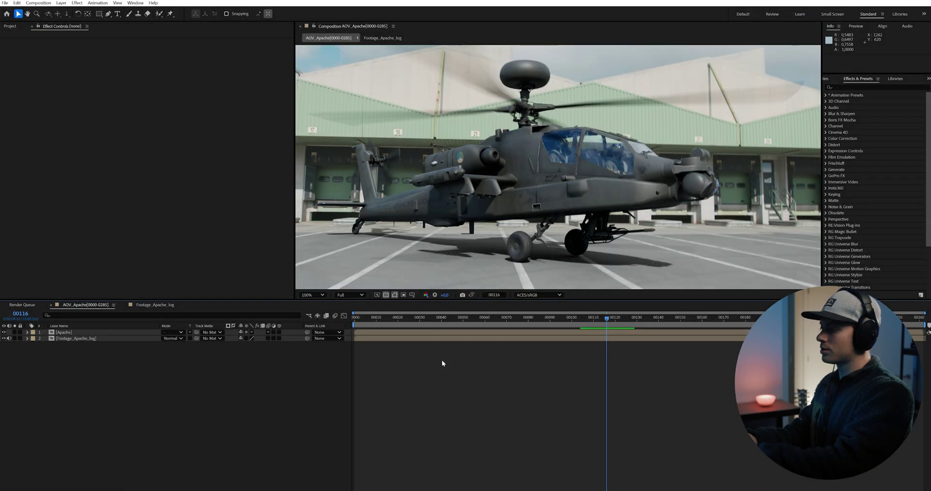
key(ctrl+alt+y)
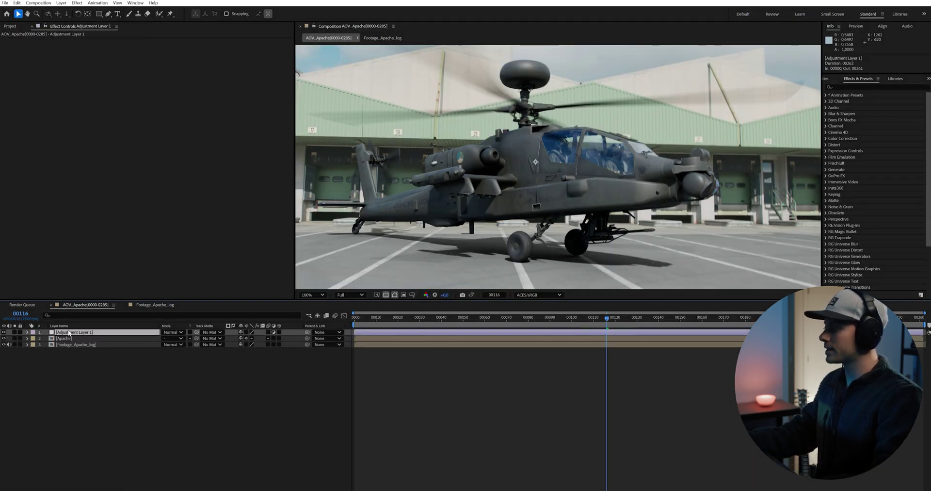
key(Return)
text(Color)
key(Return)
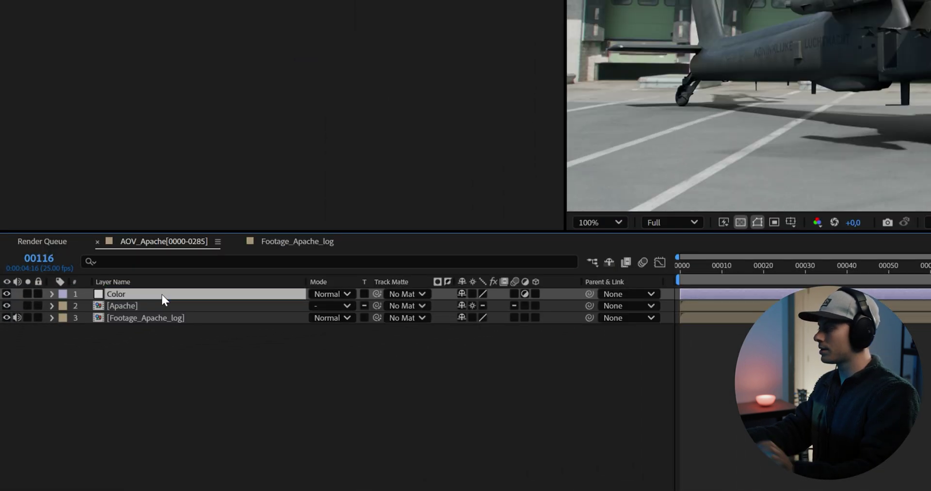
- Set the Color layer's track matte to the Apache layer and make Apache visible again
click(80, 387)
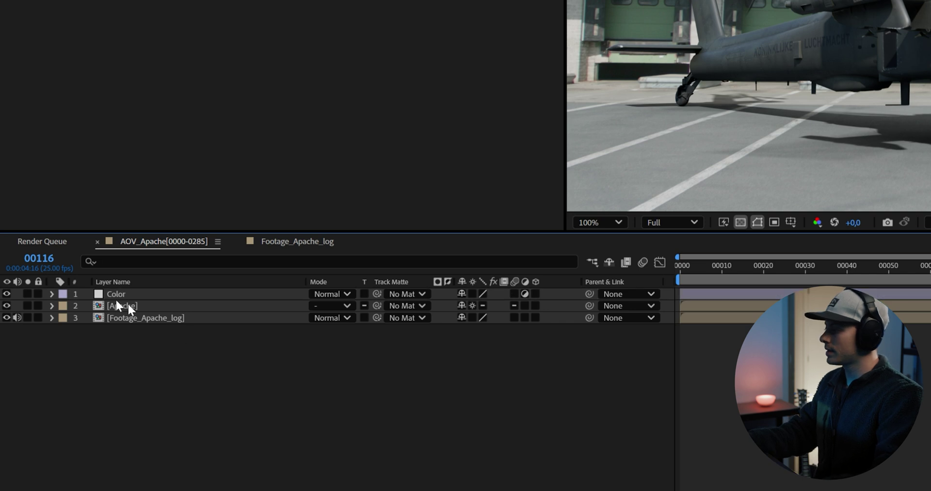
click(140, 305)
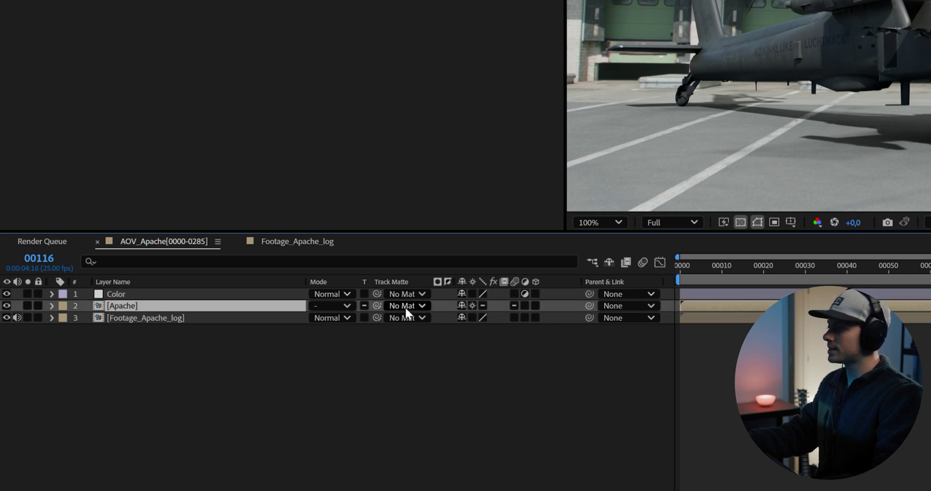
click(406, 306)
click(302, 345)
click(117, 290)
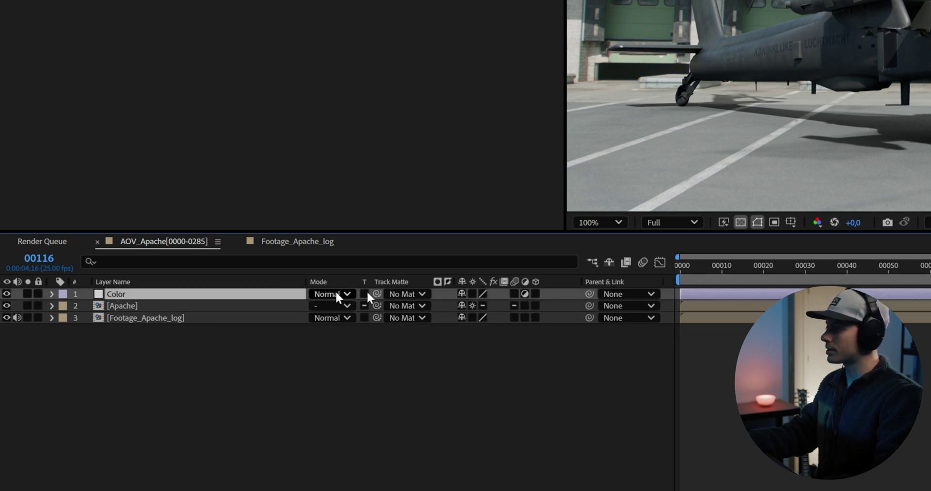
click(424, 293)
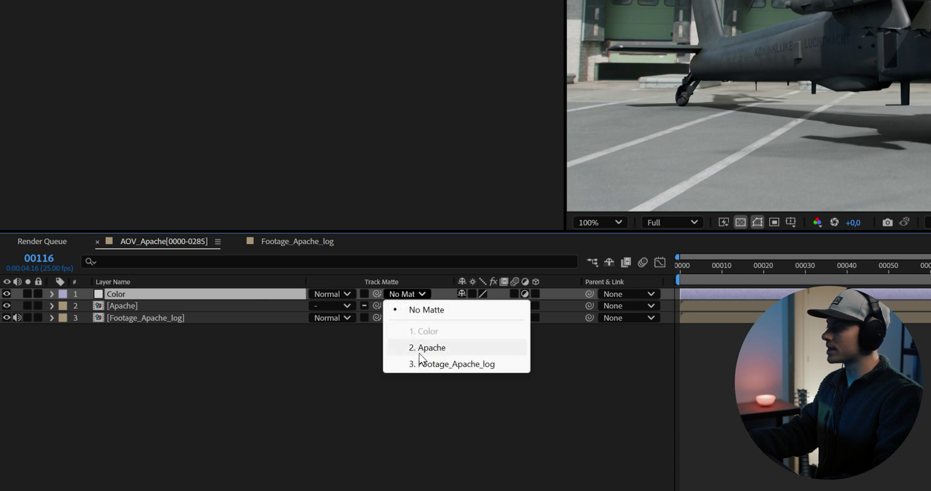
click(434, 350)
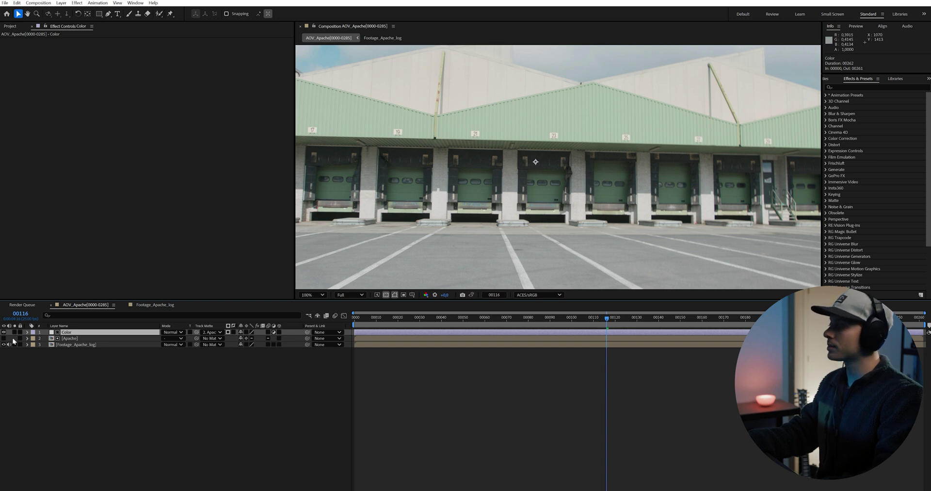
key(F2)
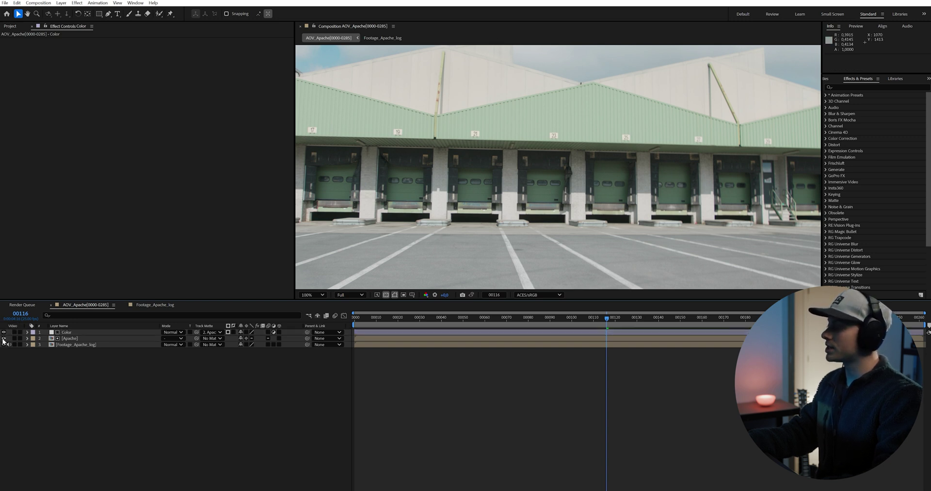
click(4, 338)
click(69, 333)
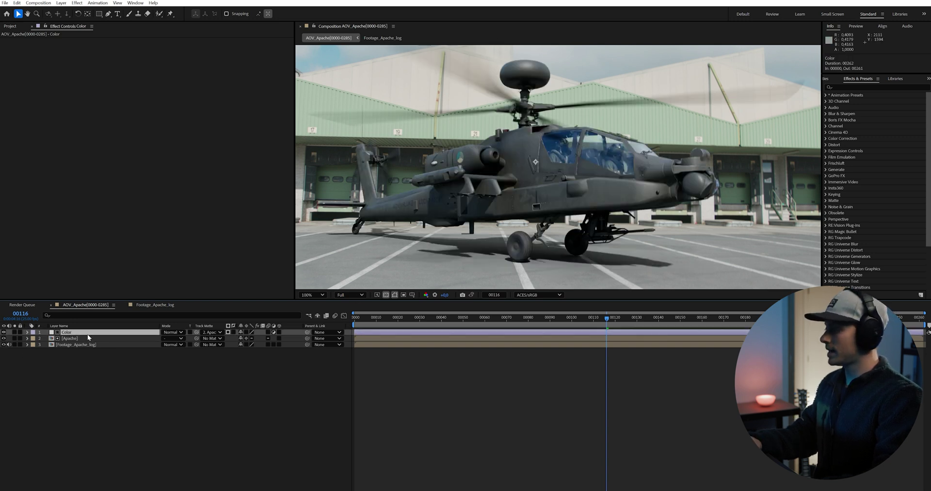
key(ctrl+space)
text(curves)
key(Return)
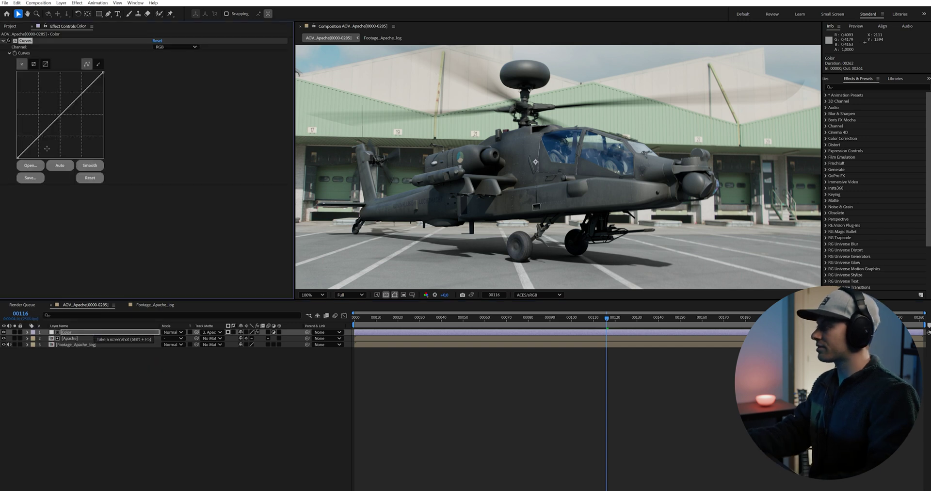
drag(52, 123, 52, 144)
drag(71, 105, 74, 84)
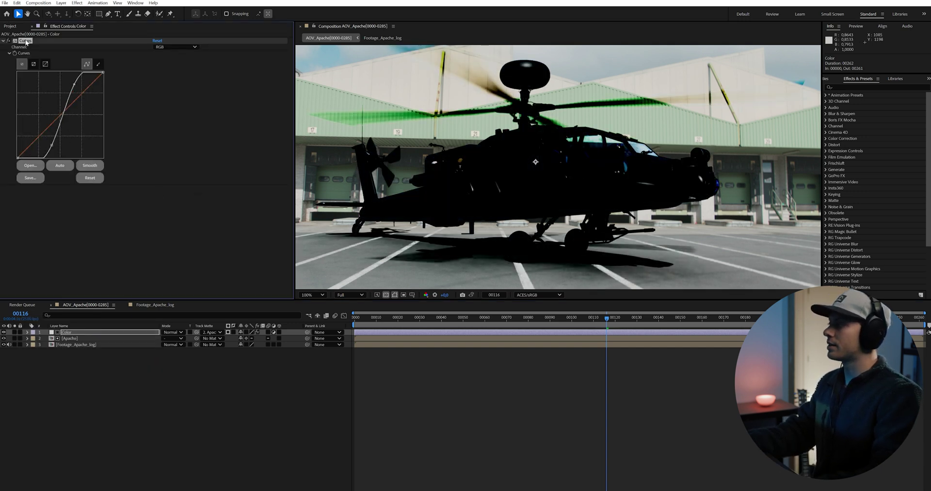
key(Delete)
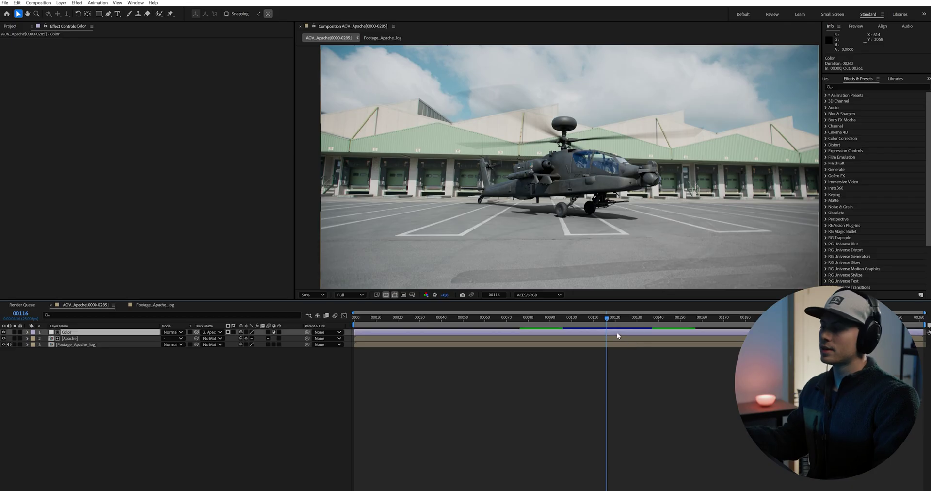
- Apply Curves to the Color adjustment layer and lift its black point slightly
click(617, 362)
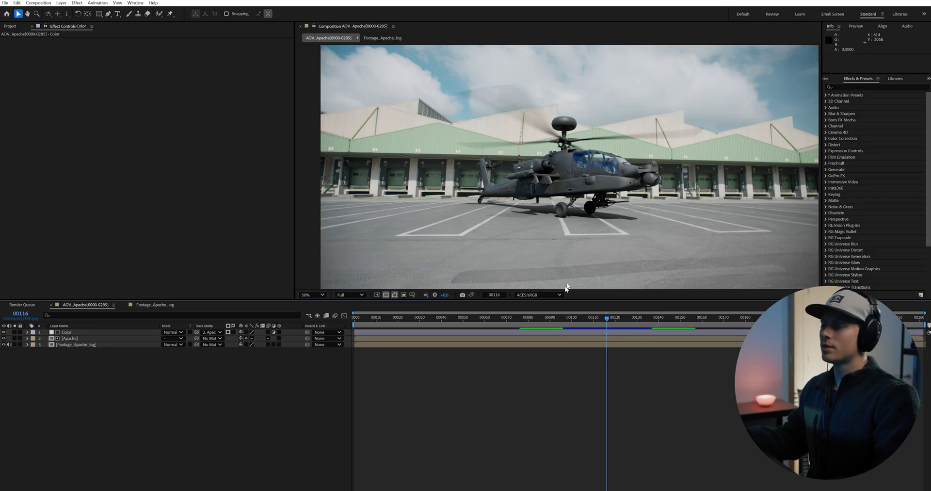
click(612, 332)
key(ctrl+space)
text(cur)
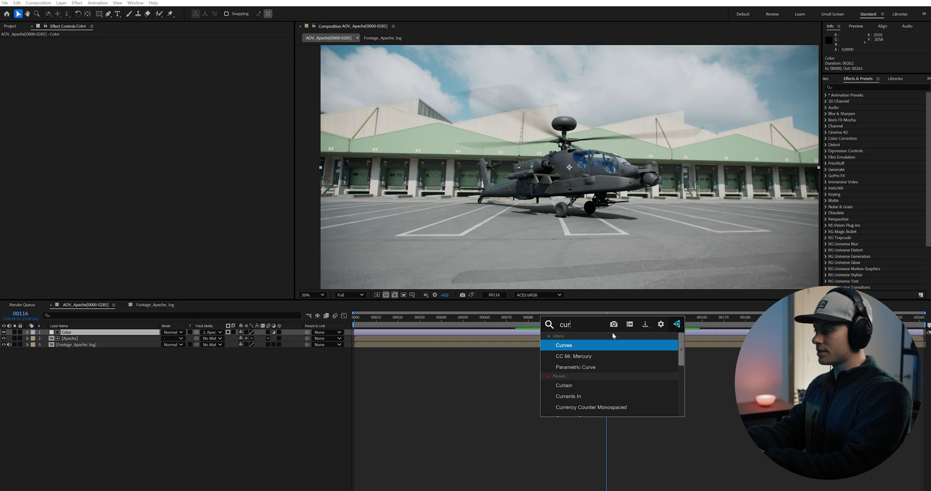
key(Return)
key(slash)
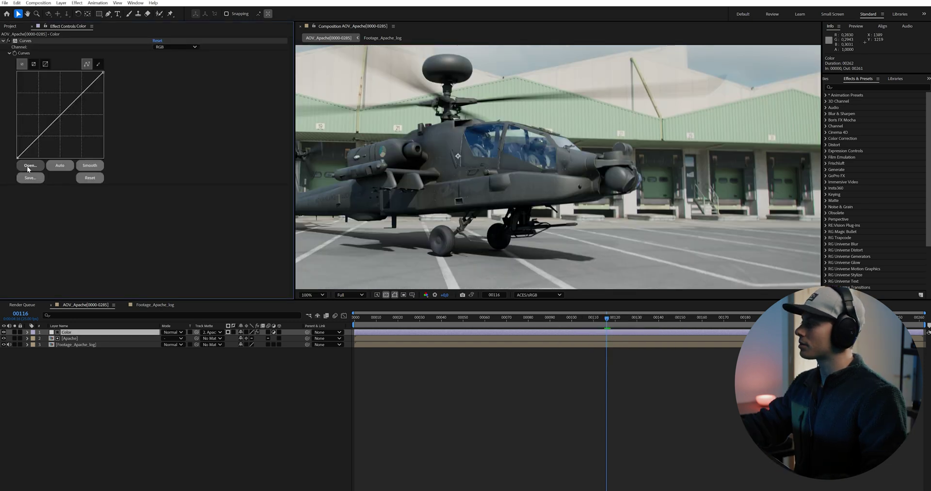
click(18, 157)
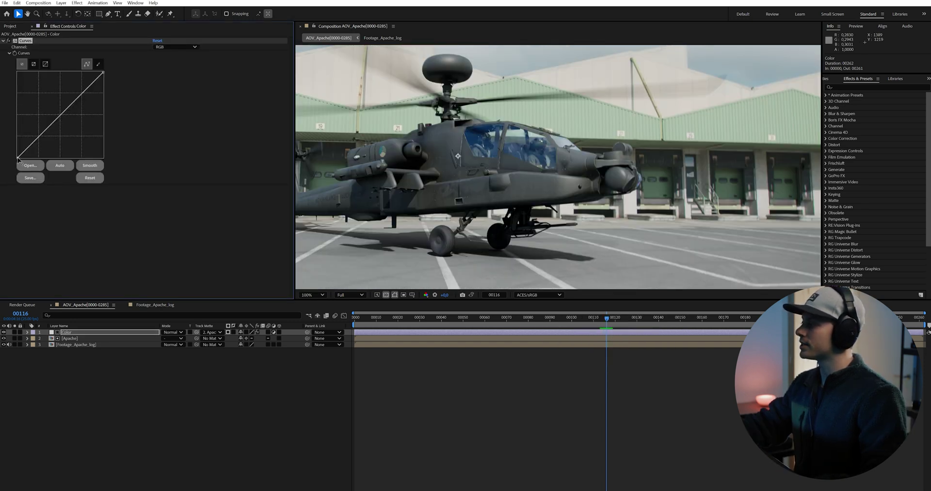
drag(18, 157, 13, 157)
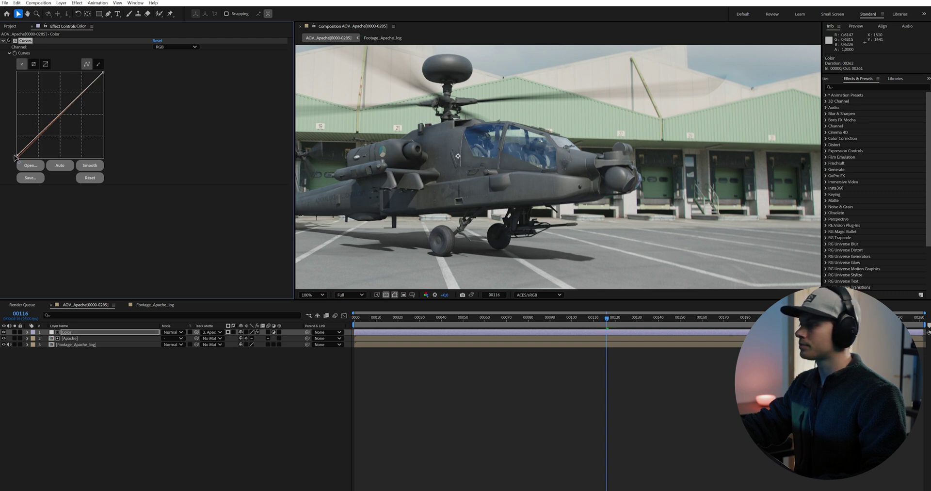
click(531, 376)
key(comma)
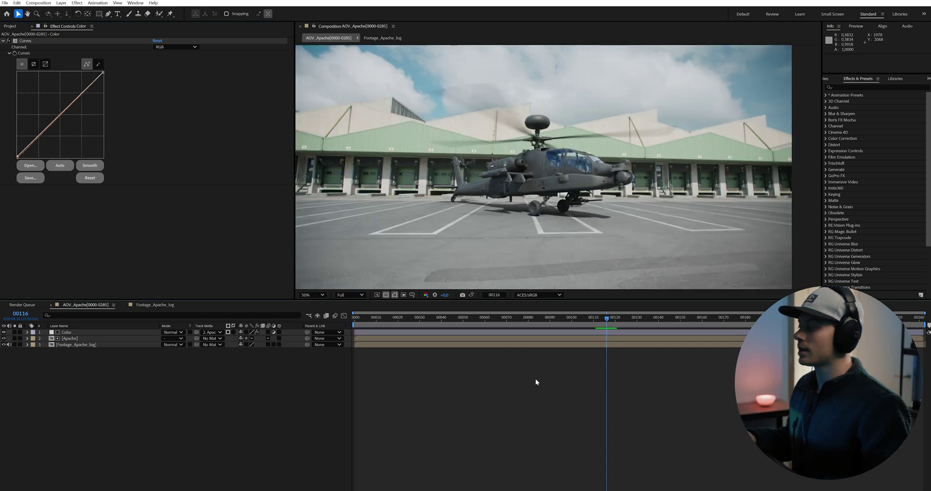
- Apply Hue/Saturation to the Color adjustment layer
click(62, 331)
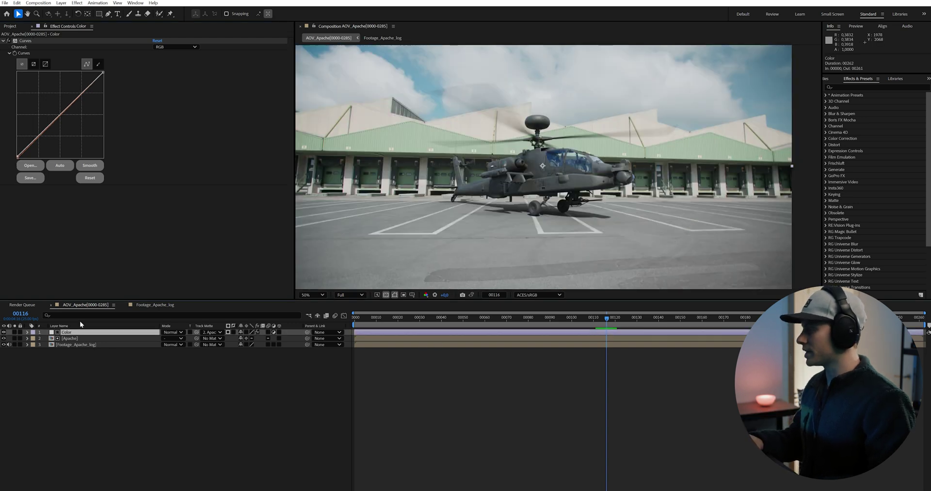
key(ctrl+space)
text(hue)
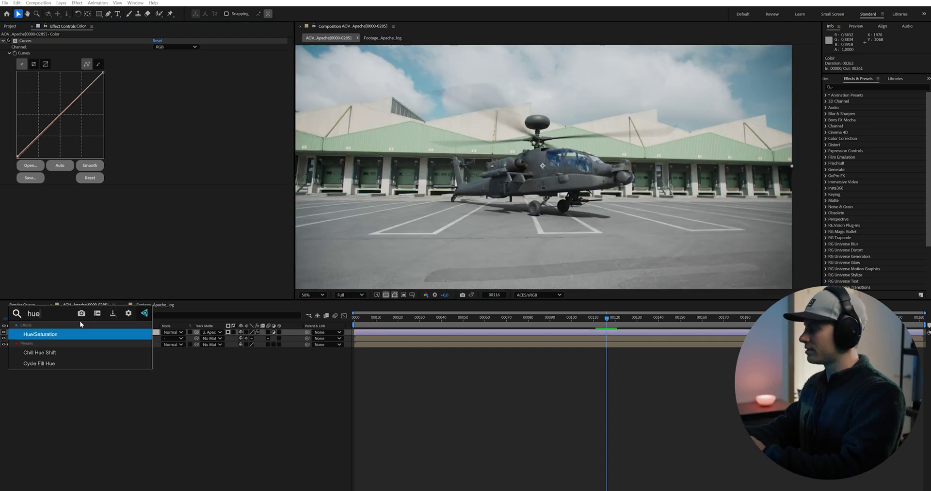
click(34, 334)
- Raise Hue/Saturation's Master Saturation to about 26, checking the helicopter's tail
scroll(573, 177, up, 2)
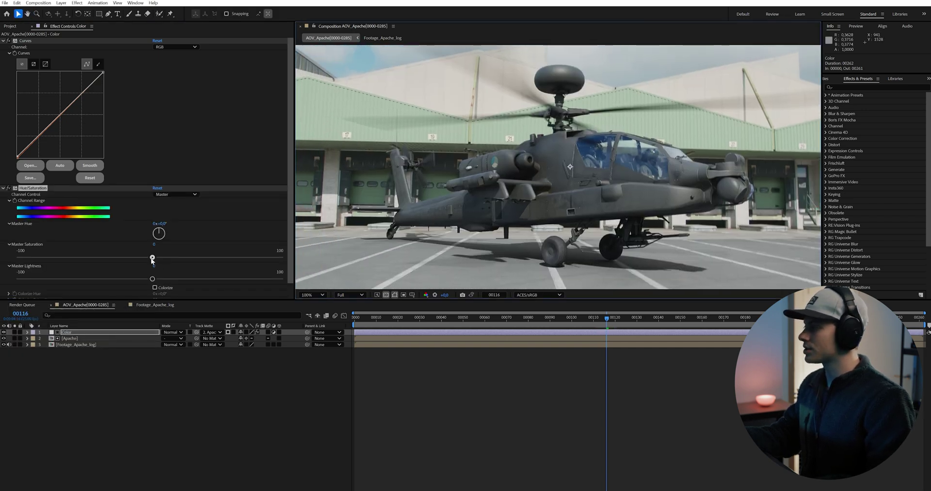
drag(152, 258, 166, 258)
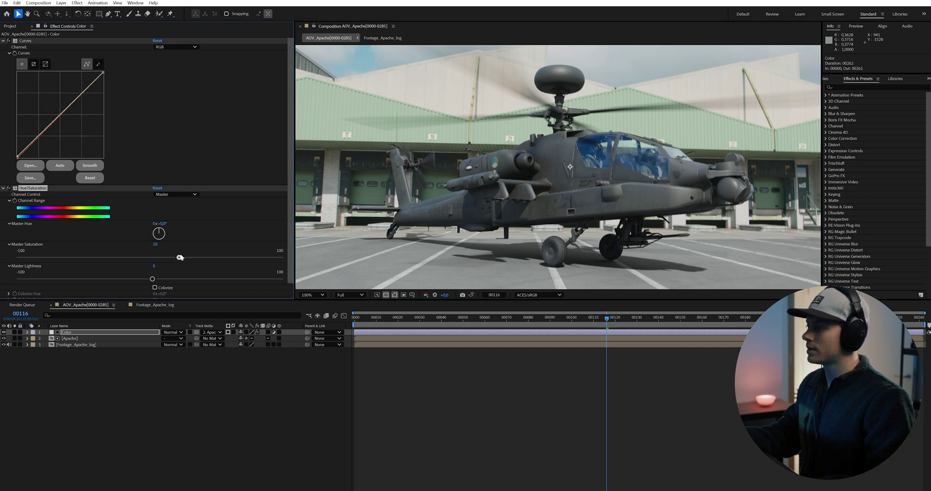
scroll(392, 149, up, 2)
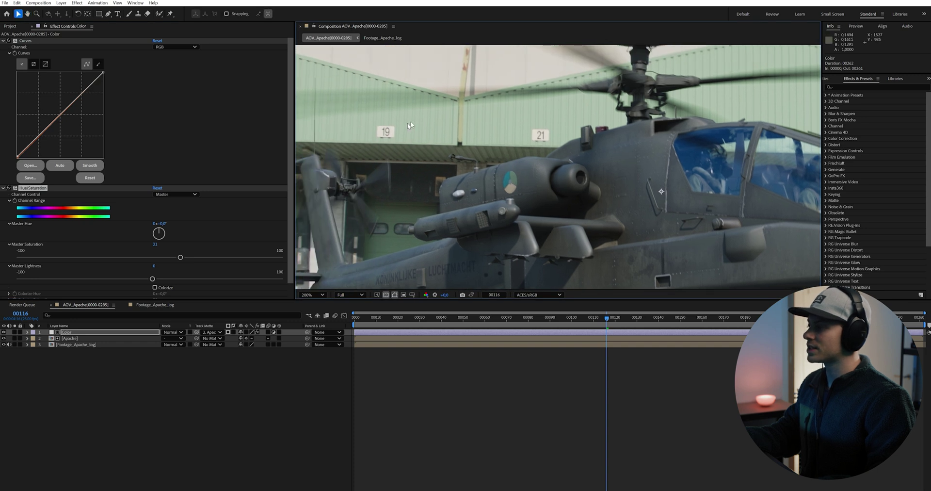
drag(179, 257, 192, 257)
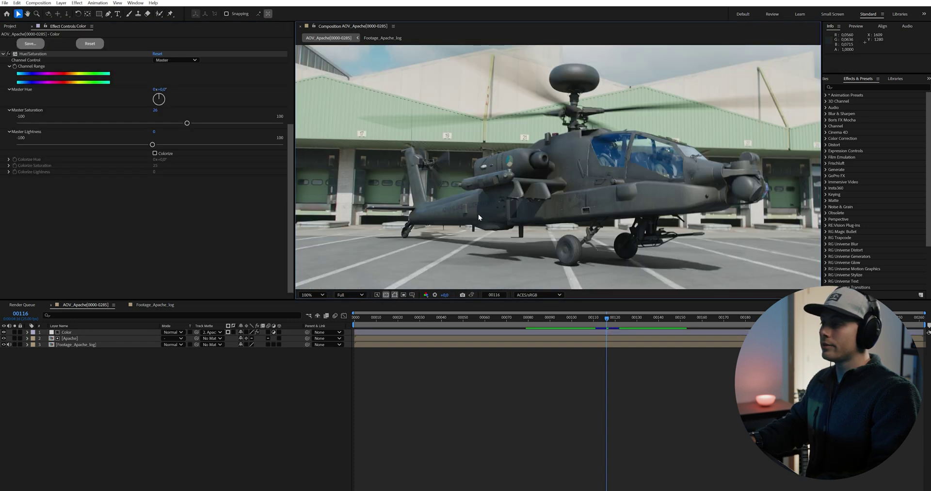
scroll(478, 213, up, 4)
drag(468, 212, 555, 184)
scroll(555, 183, down, 3)
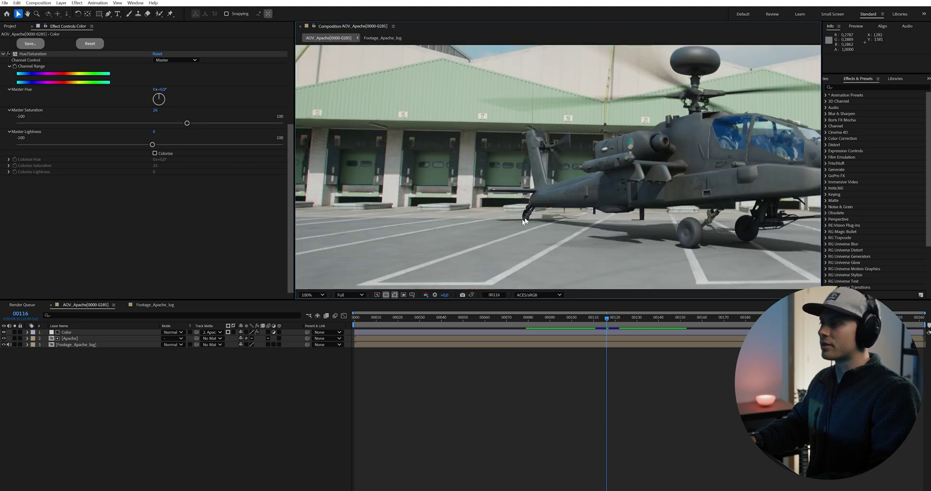
key(v)
scroll(517, 206, up, 2)
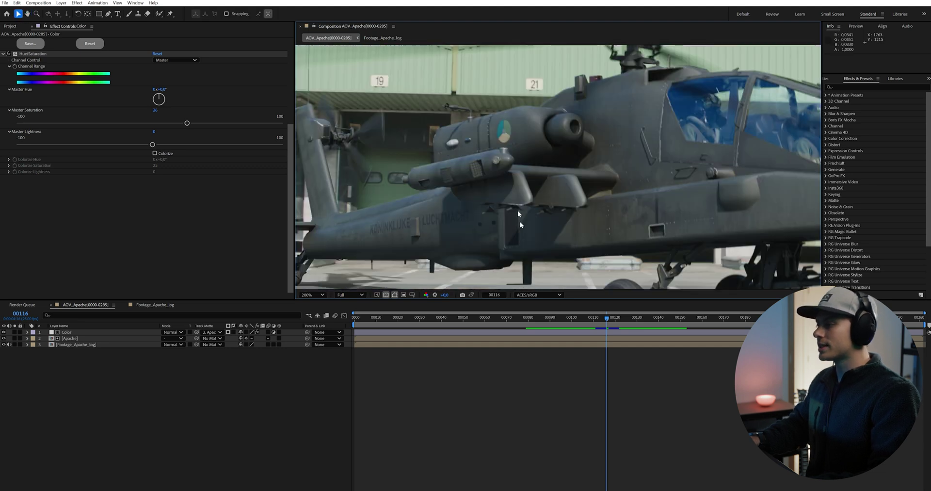
- Add Camera Lens Blur to the Color layer with a Blur Radius of 1
click(578, 333)
key(ctrl+space)
text(camer)
click(563, 359)
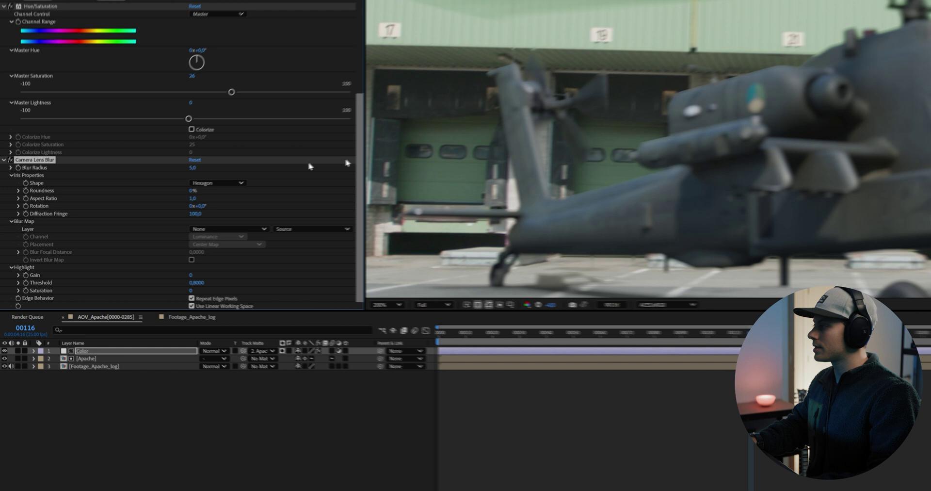
click(157, 183)
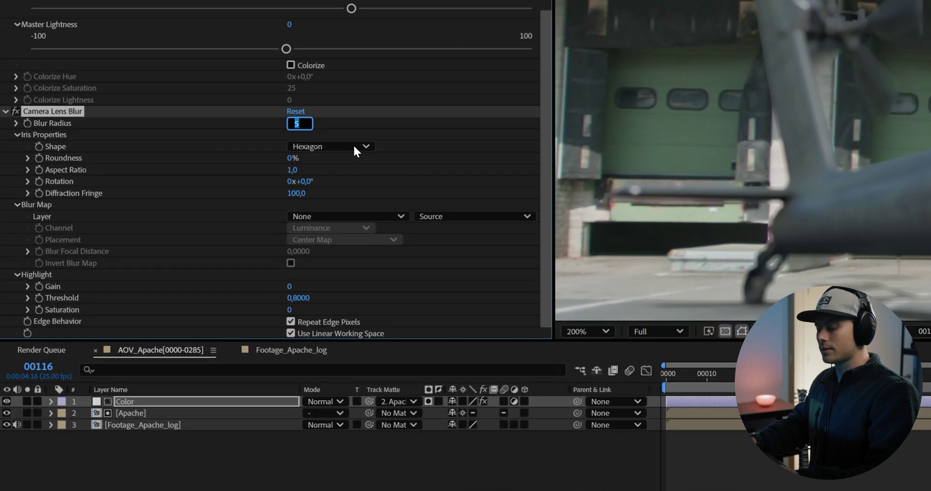
text(1)
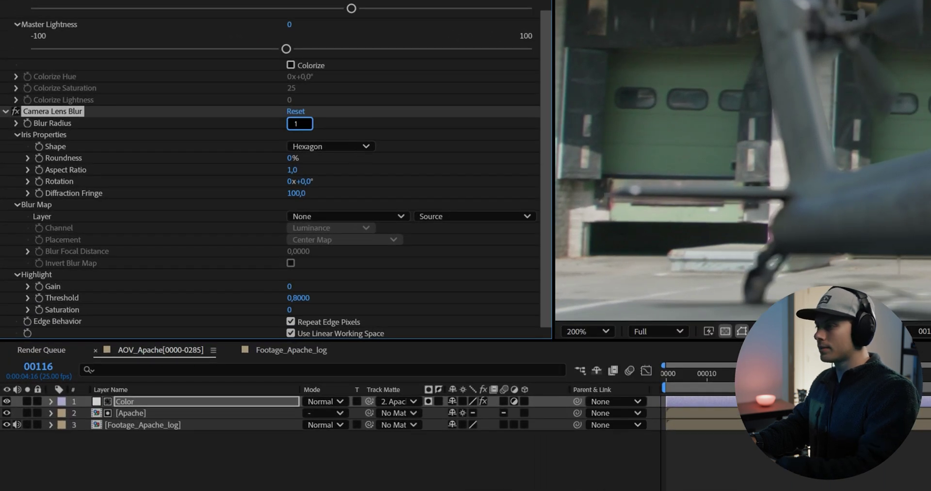
key(Return)
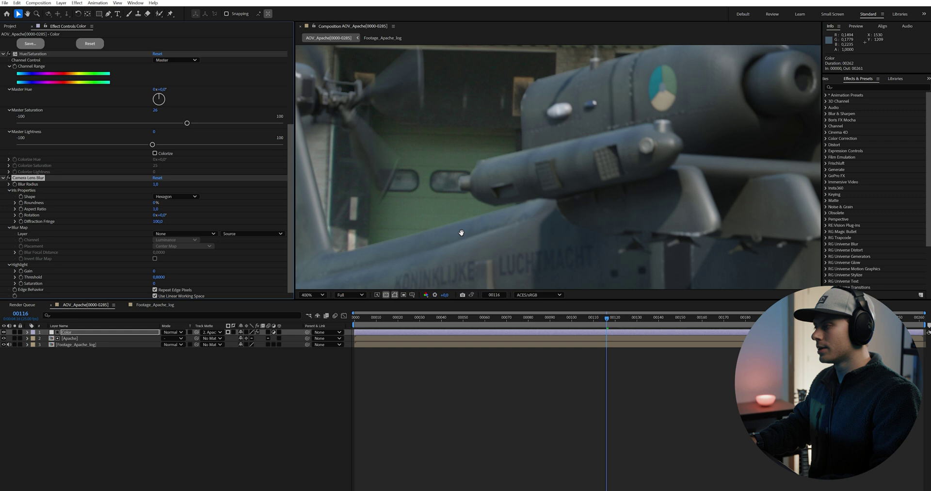
- Lower the Blur Radius to 0,5, then settle on 0,3
drag(562, 194, 550, 225)
scroll(551, 225, down, 5)
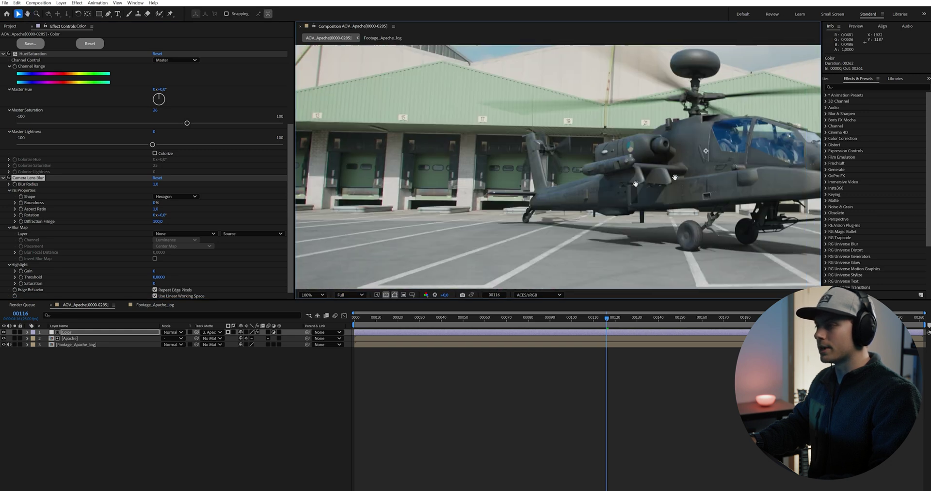
scroll(640, 188, up, 5)
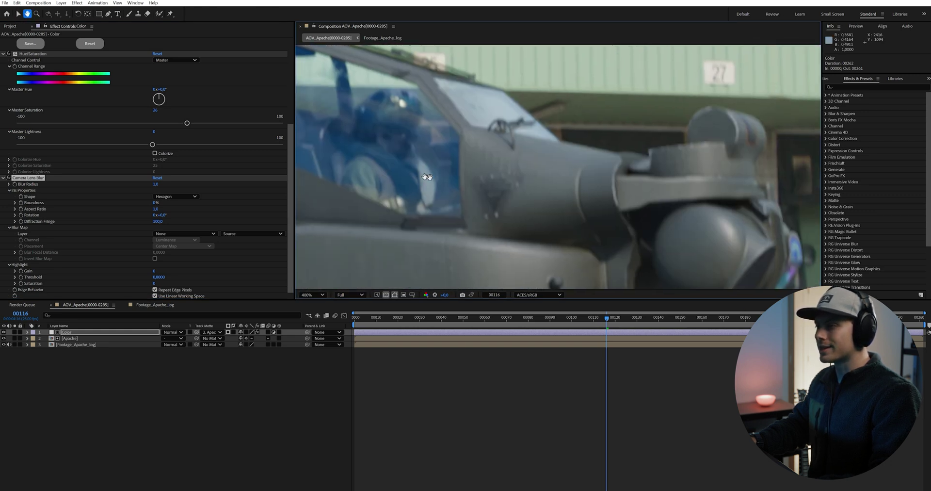
key(v)
click(155, 183)
text(0)
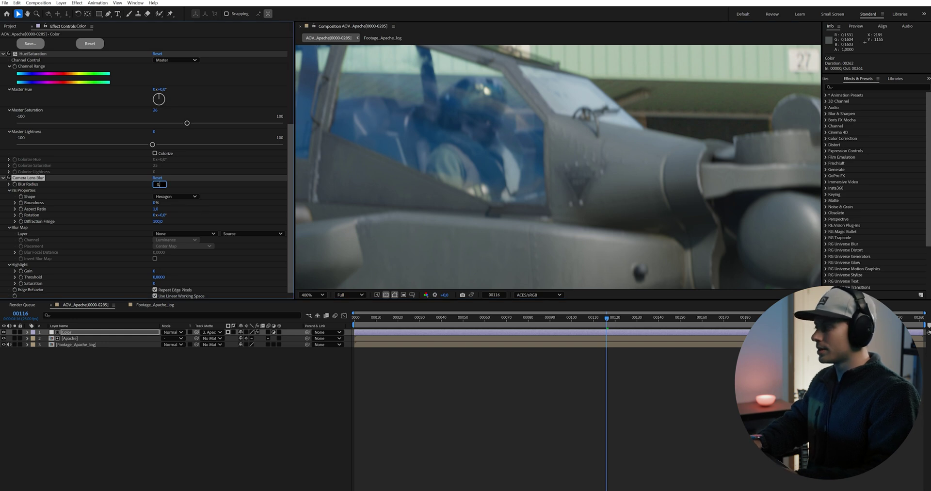
text(,5)
key(Return)
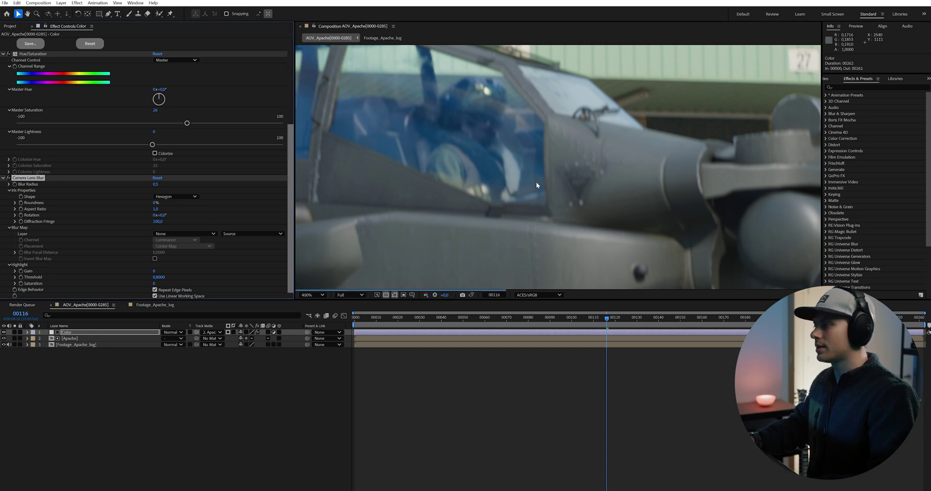
scroll(535, 187, down, 2)
scroll(366, 256, up, 2)
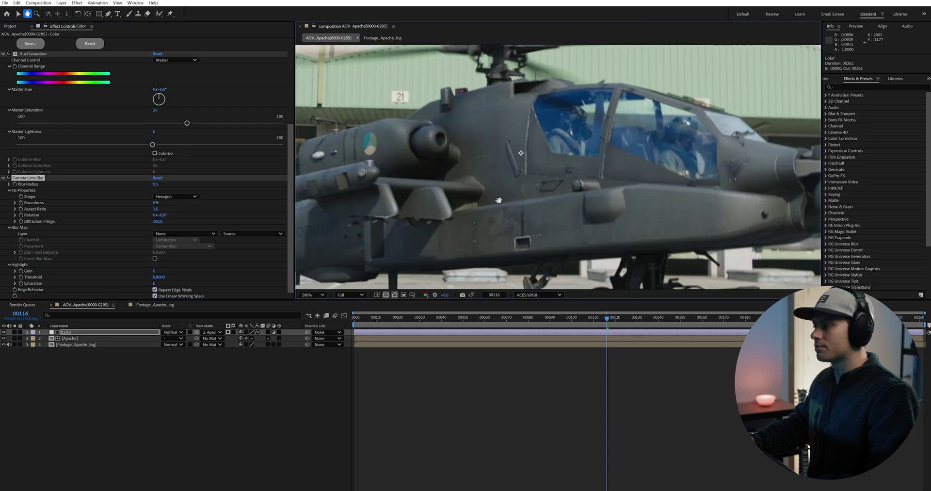
click(157, 185)
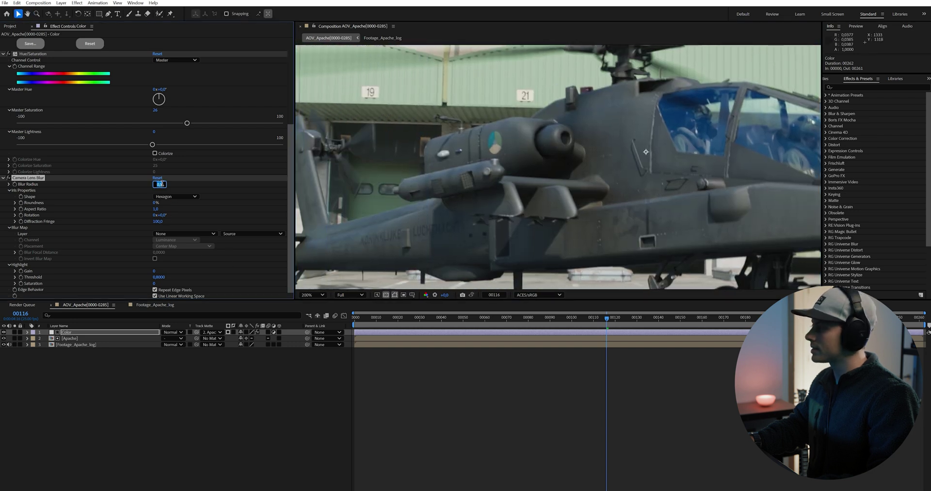
text(0,3)
key(Return)
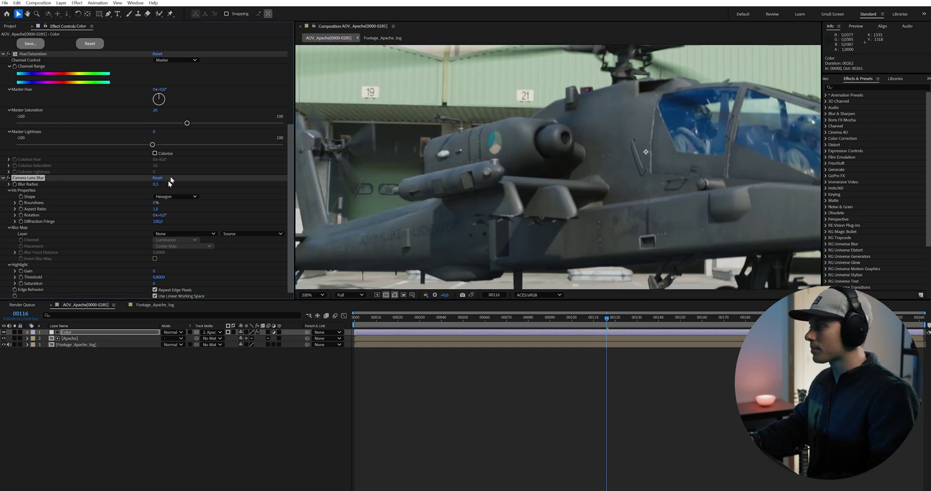
scroll(146, 208, up, 1)
scroll(288, 249, down, 1)
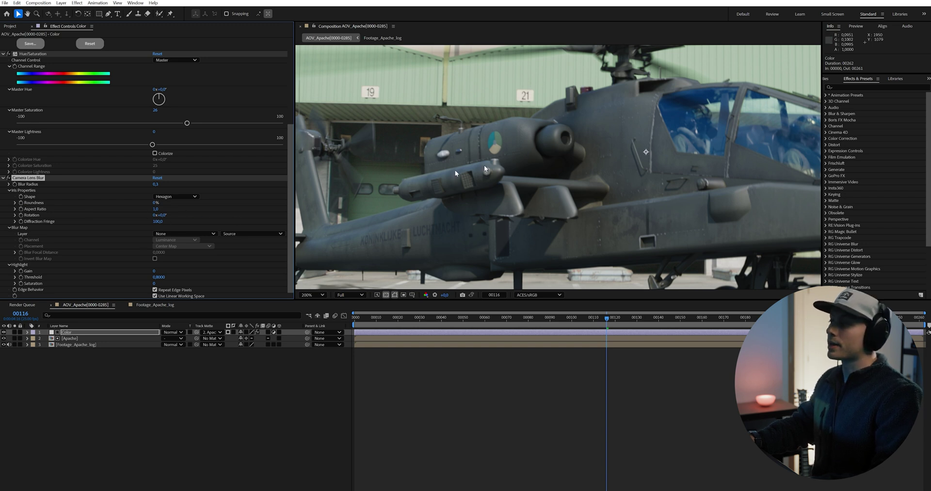
click(539, 367)
drag(533, 182, 667, 182)
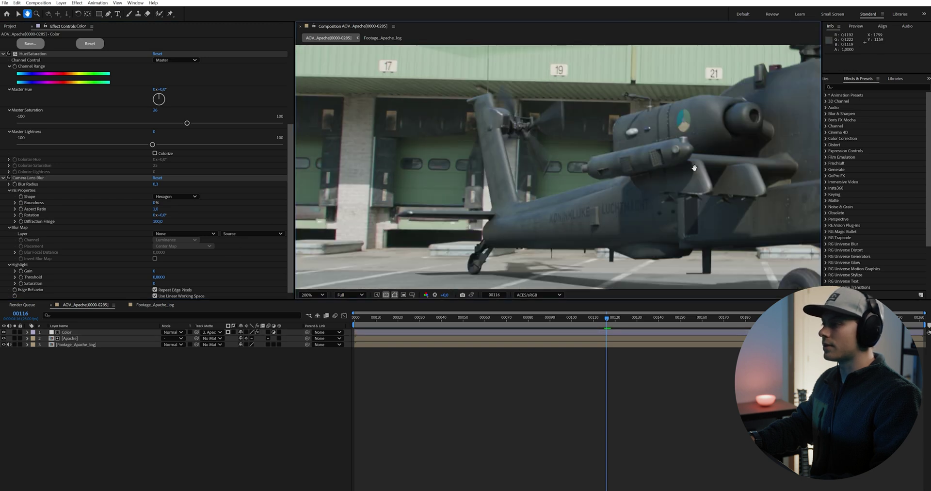
scroll(453, 179, up, 2)
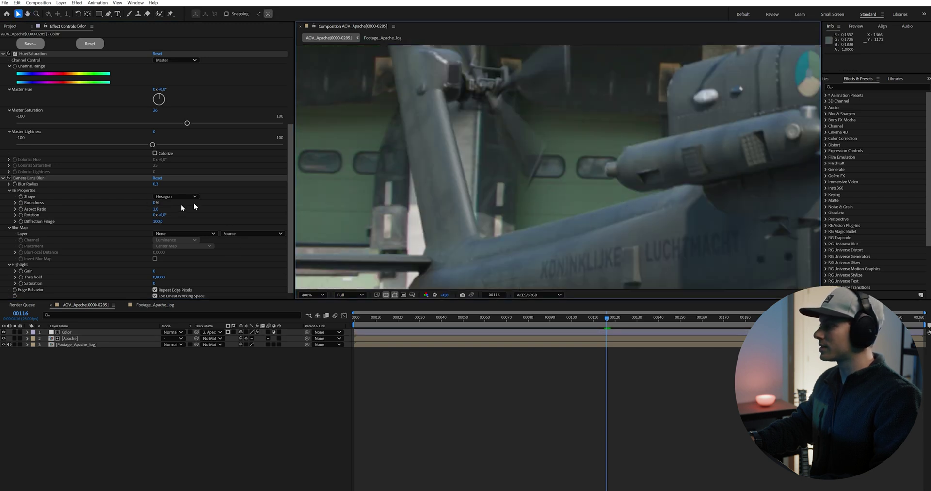
scroll(391, 180, down, 2)
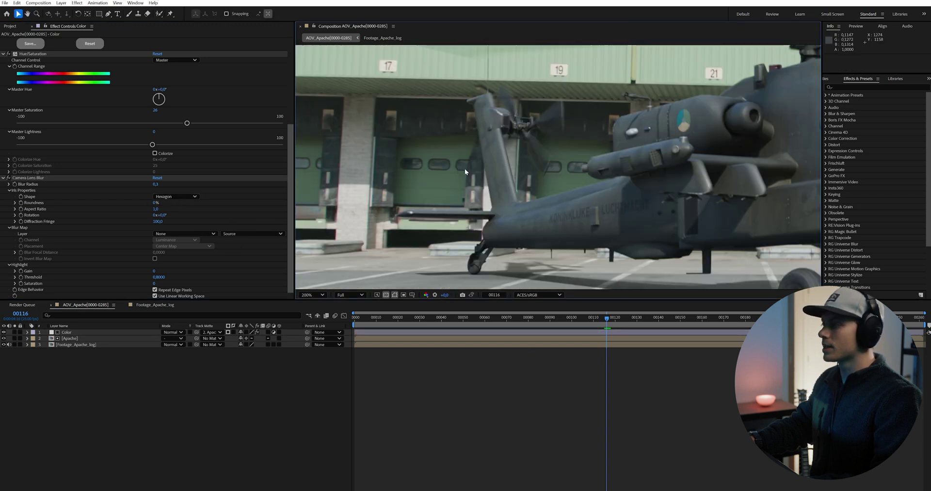
scroll(480, 184, up, 1)
scroll(533, 204, right, 2)
scroll(577, 160, up, 1)
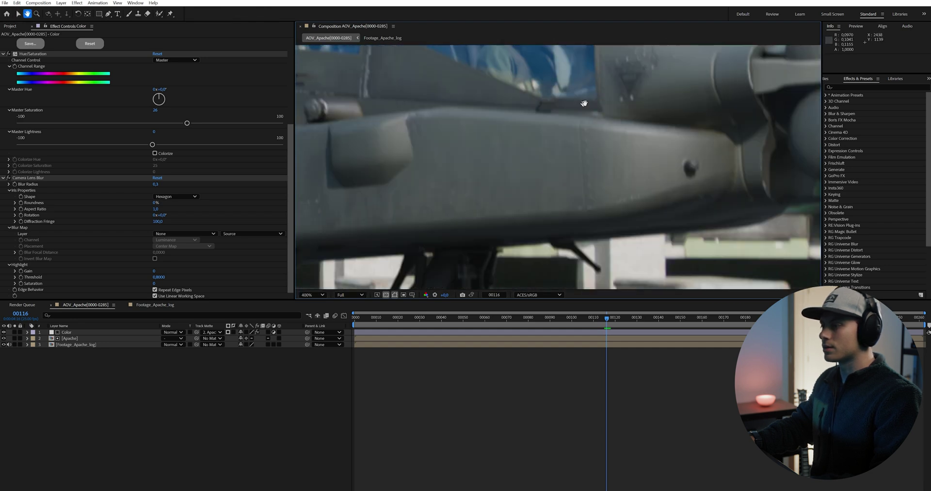
scroll(582, 104, down, 3)
scroll(622, 108, down, 4)
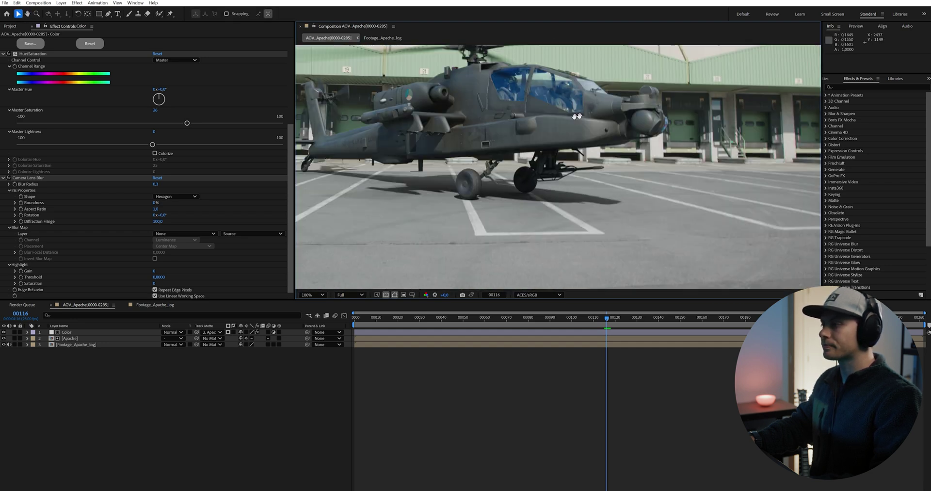
scroll(494, 150, up, 4)
key(v)
scroll(423, 120, up, 2)
key(h)
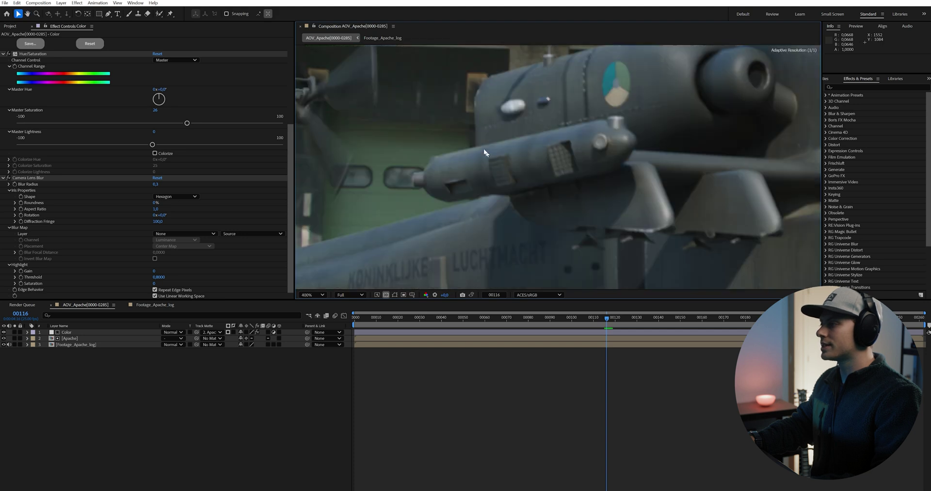
drag(442, 130, 594, 210)
key(v)
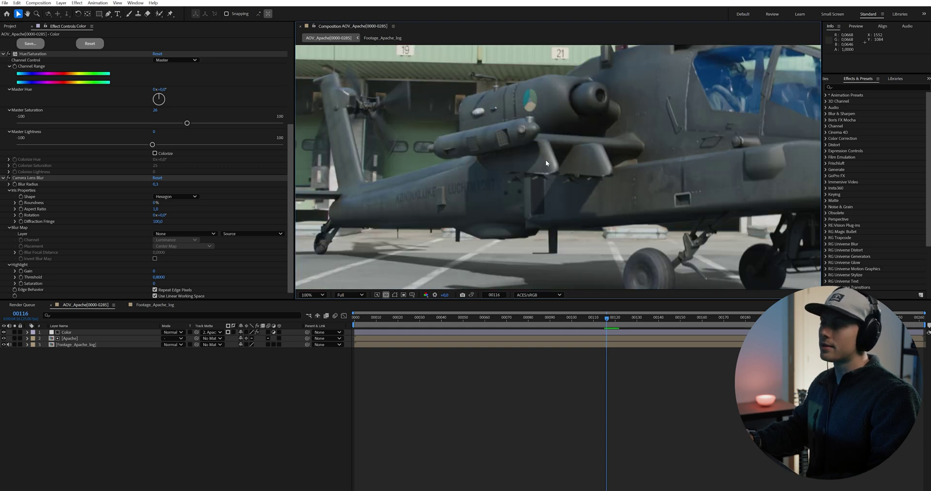
key(slash)
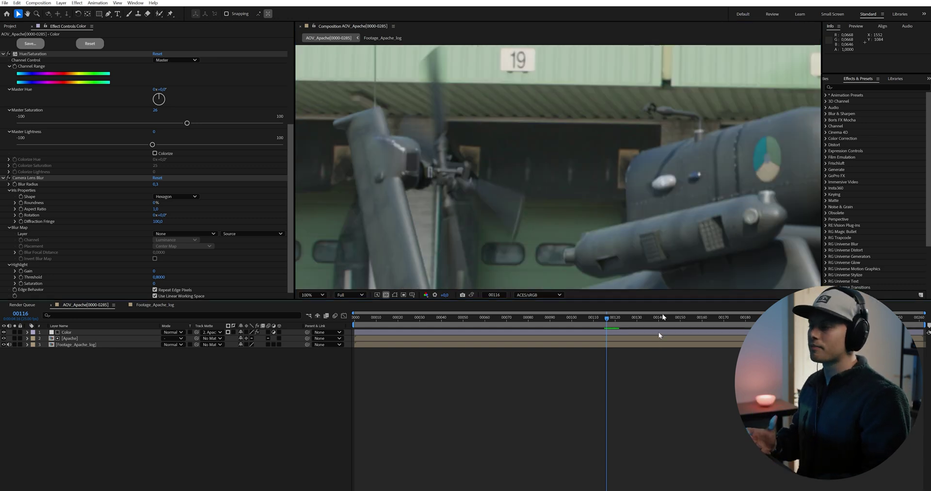
- Add Match Grain to the Color layer, taking noise from the Footage_Apache_log layer
click(609, 326)
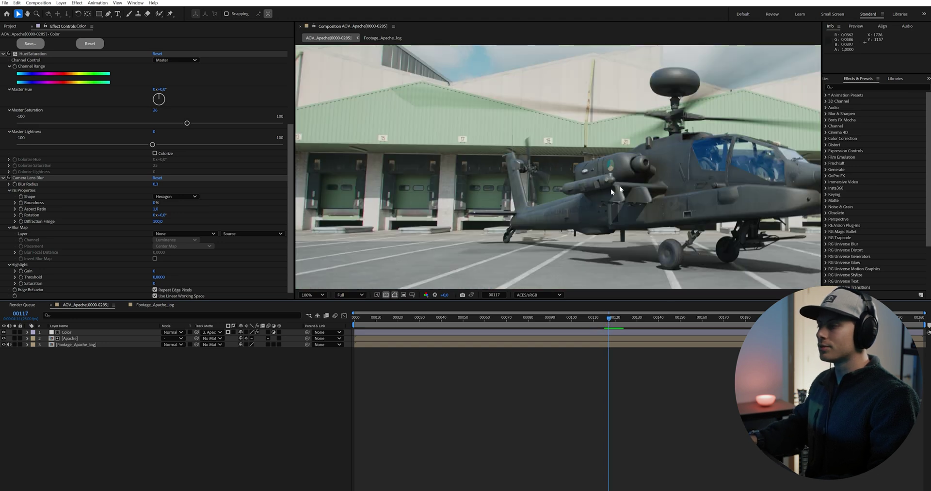
click(603, 332)
key(ctrl+space)
text(matc)
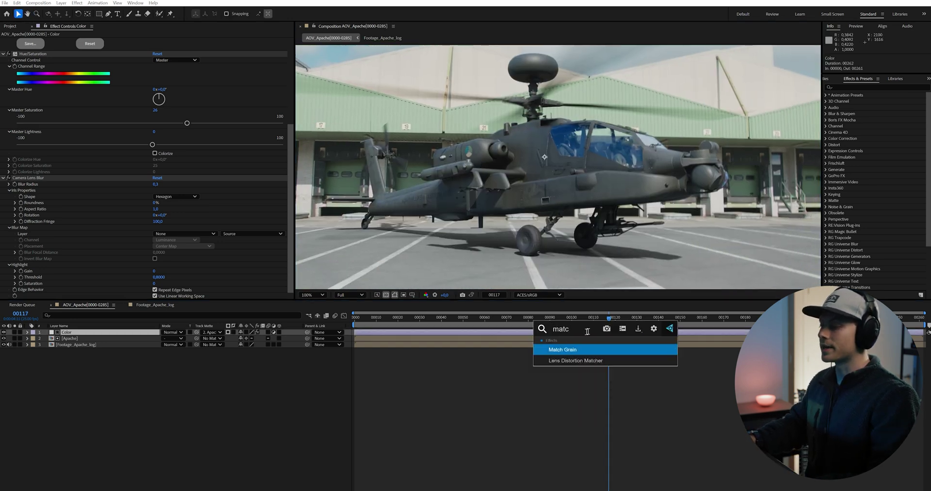
click(572, 348)
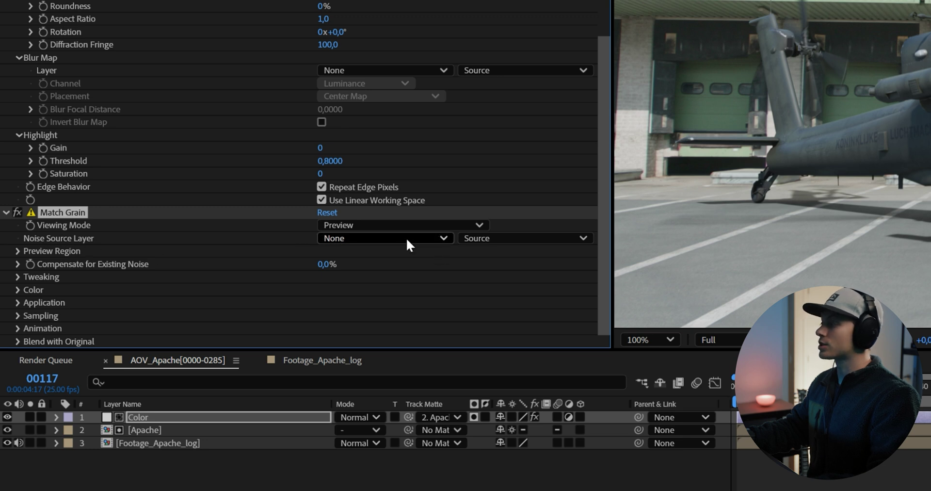
click(402, 237)
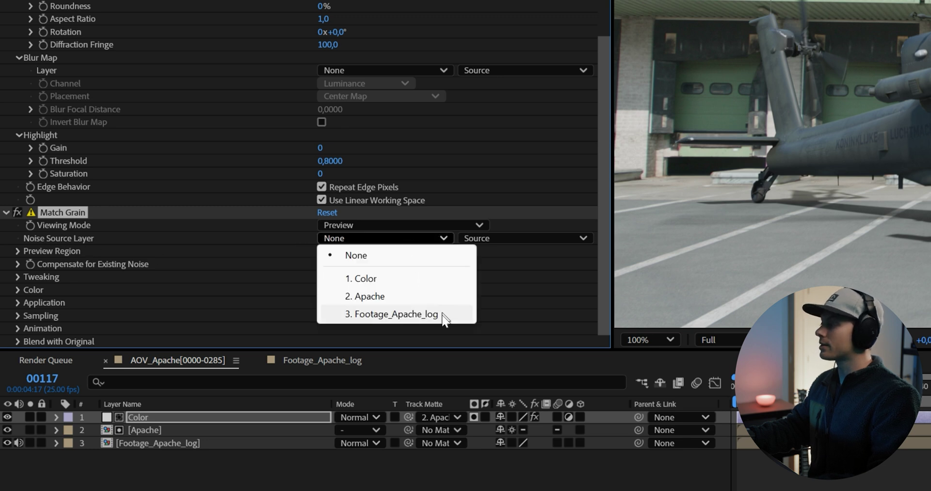
click(411, 319)
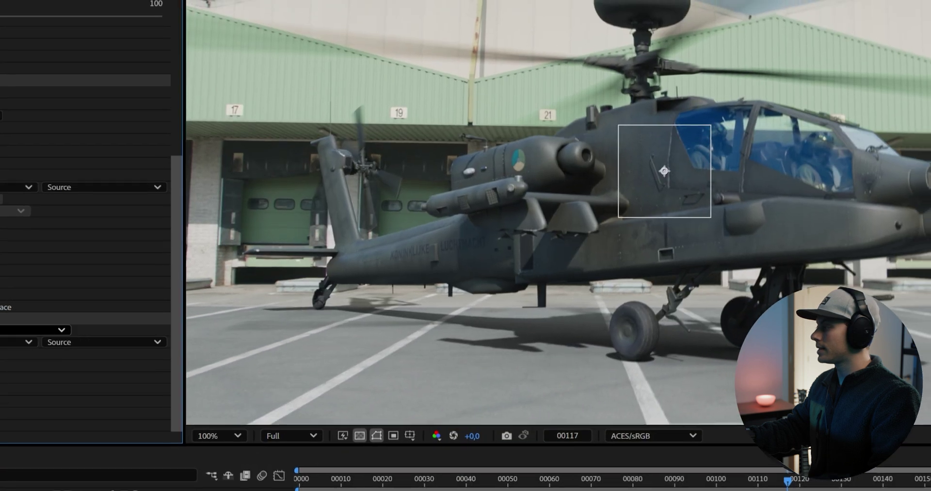
scroll(699, 159, up, 4)
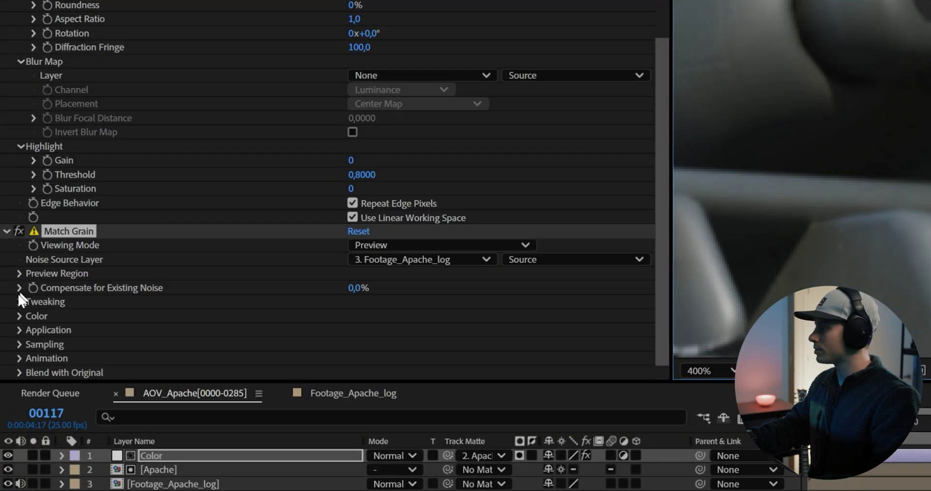
- Shrink the Match Grain Tweaking Size to about 0,609
click(19, 300)
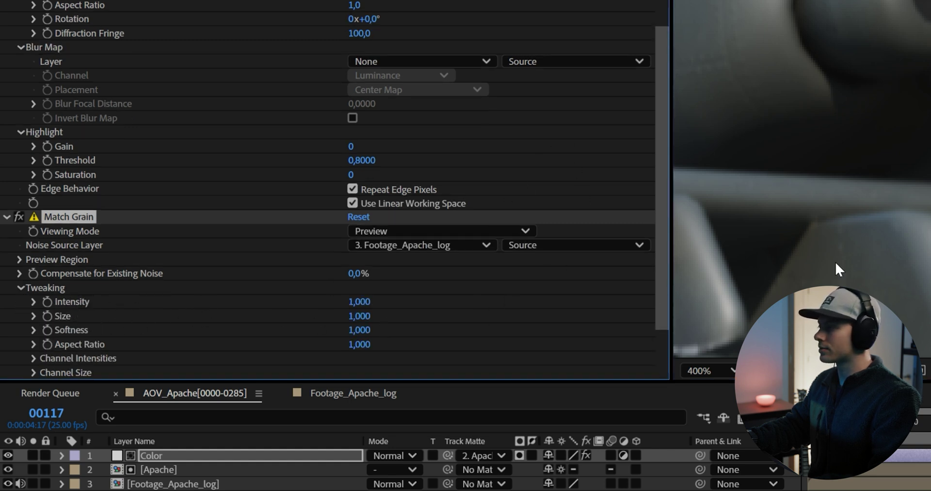
click(33, 316)
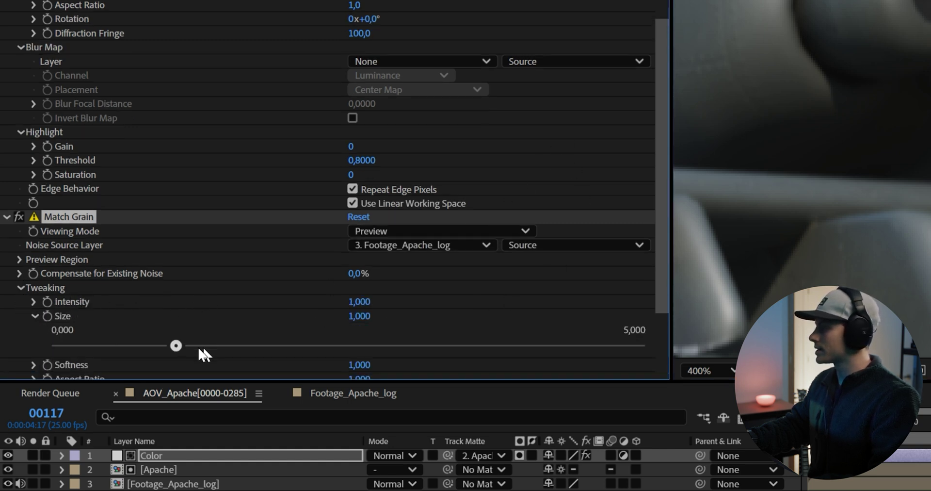
drag(176, 345, 137, 344)
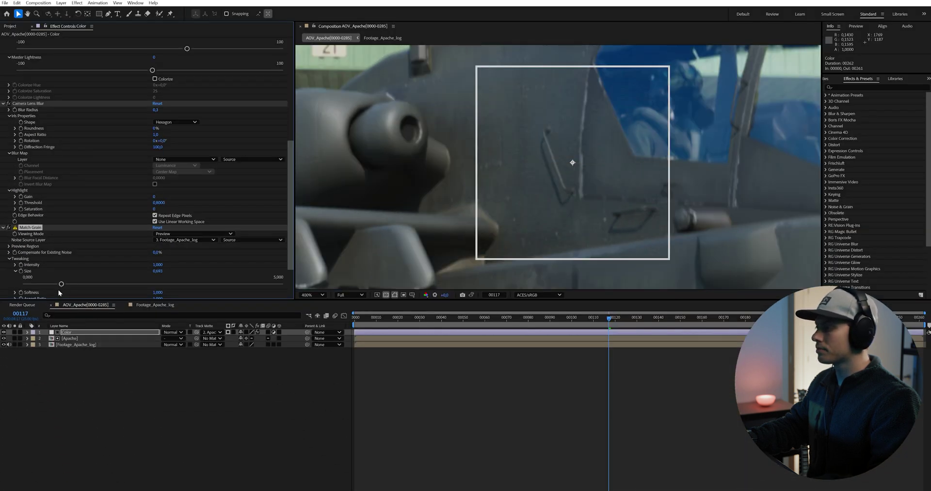
drag(61, 284, 68, 278)
- Set Match Grain's Viewing Mode to Final Output
click(19, 265)
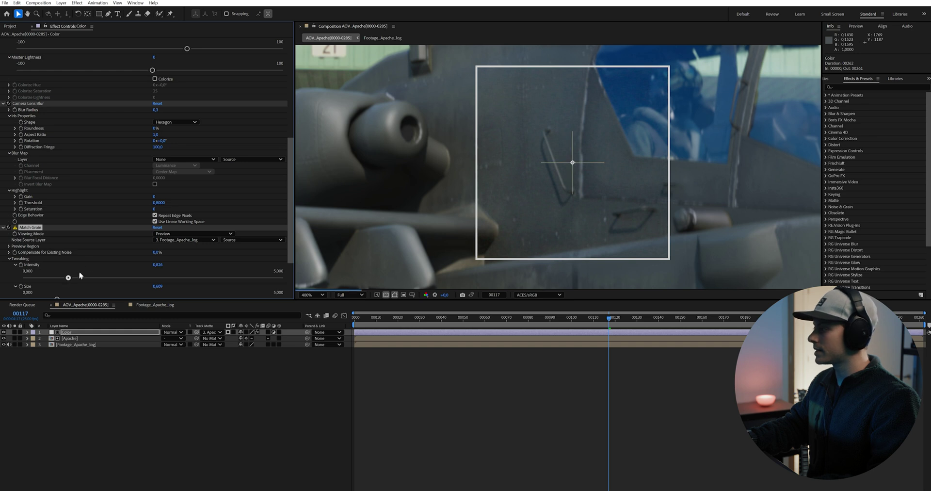
click(190, 234)
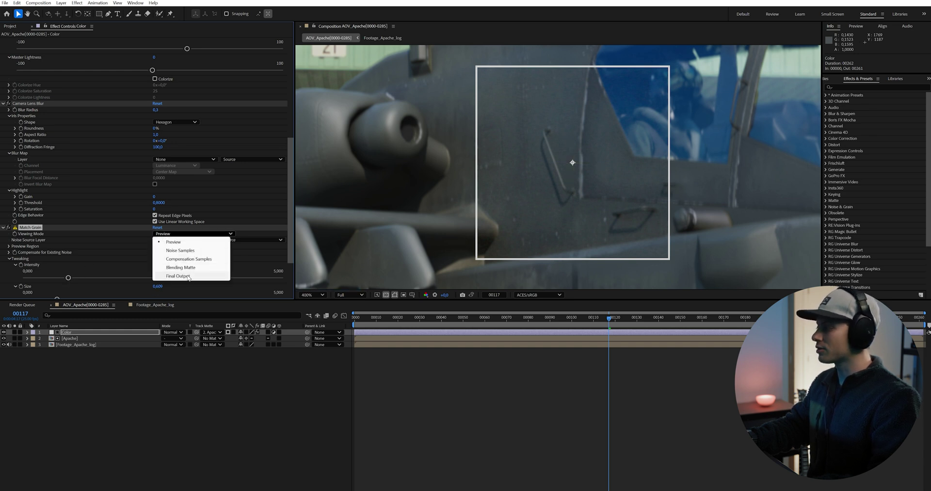
click(96, 239)
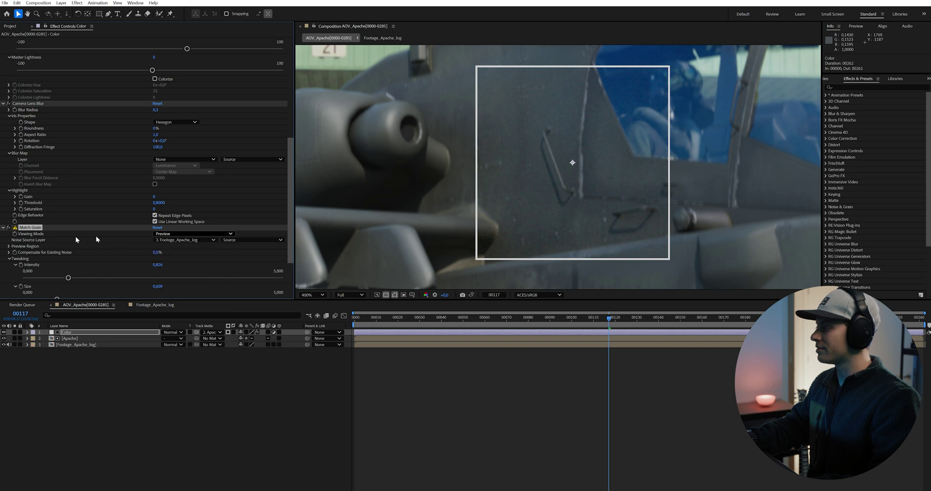
click(208, 234)
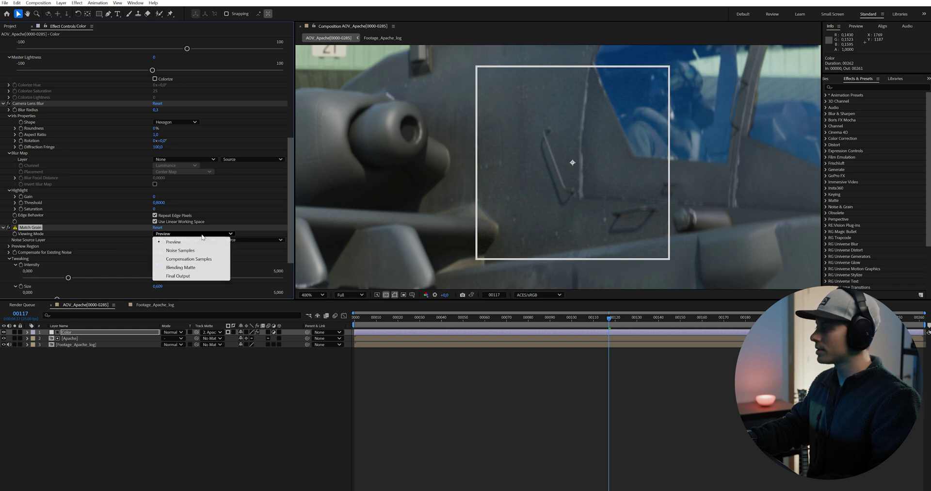
click(178, 276)
key(slash)
scroll(585, 186, down, 2)
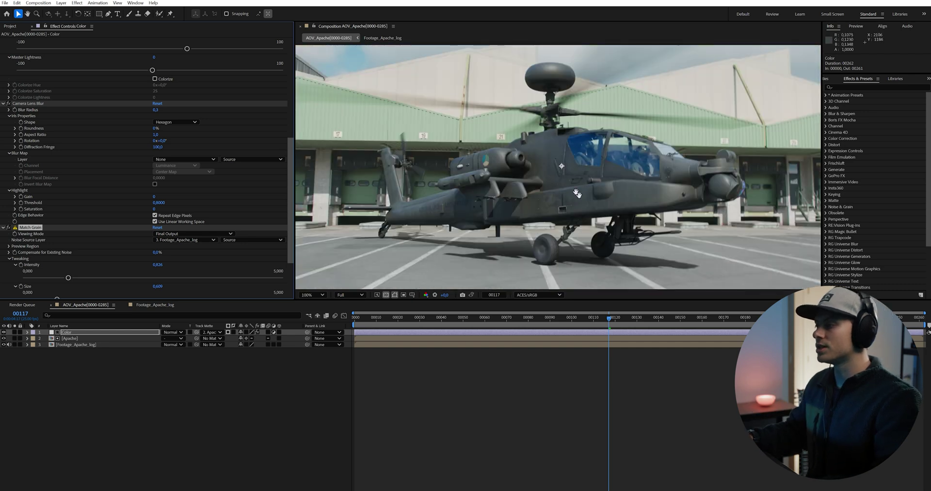
drag(586, 186, 643, 164)
scroll(447, 130, up, 6)
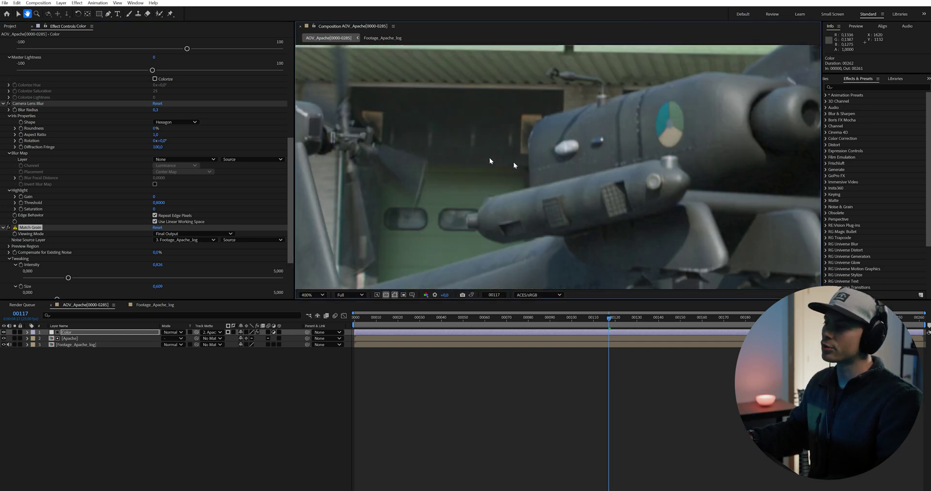
drag(516, 165, 482, 142)
key(v)
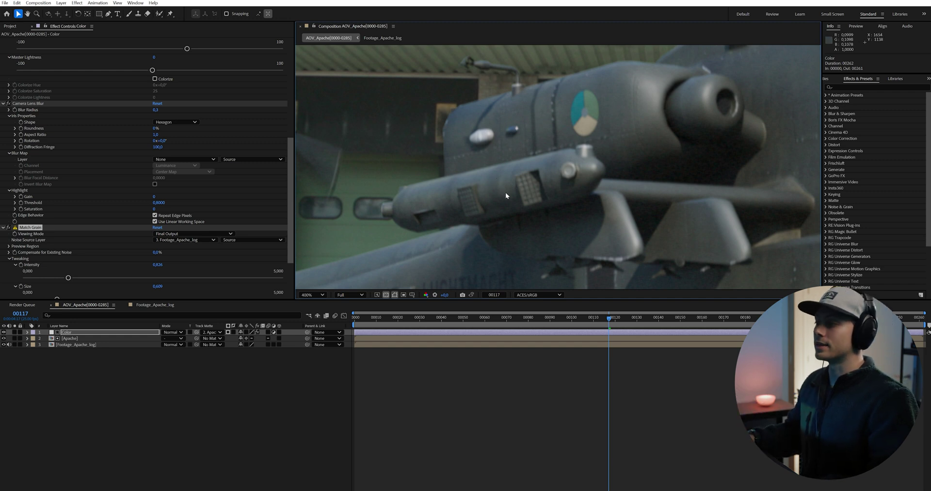
scroll(505, 192, down, 4)
scroll(493, 193, up, 4)
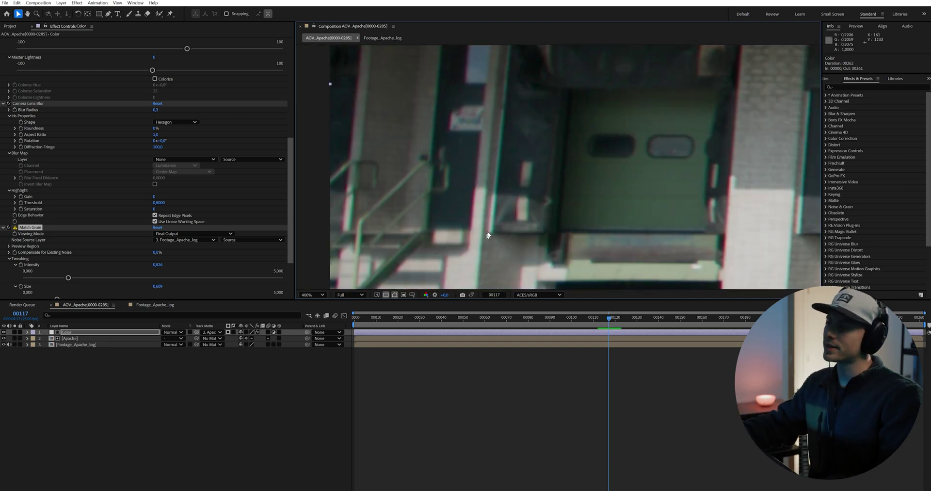
scroll(494, 182, down, 1)
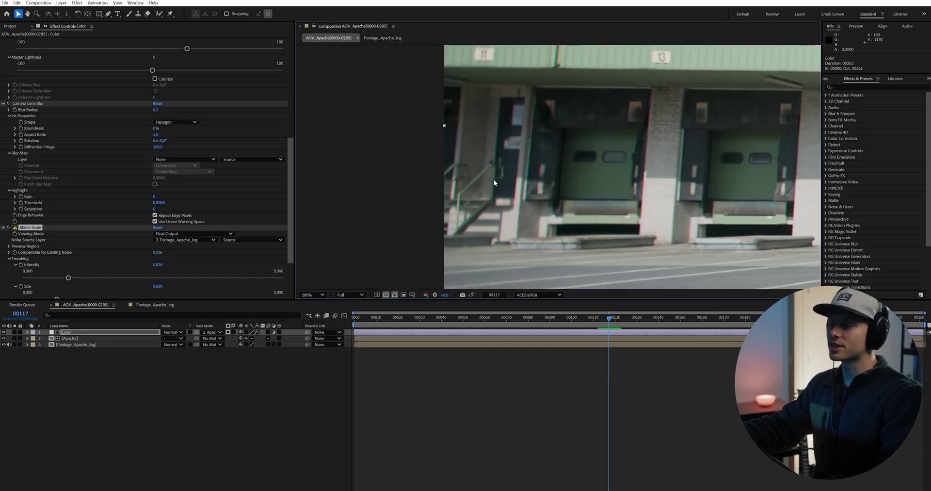
scroll(503, 184, up, 1)
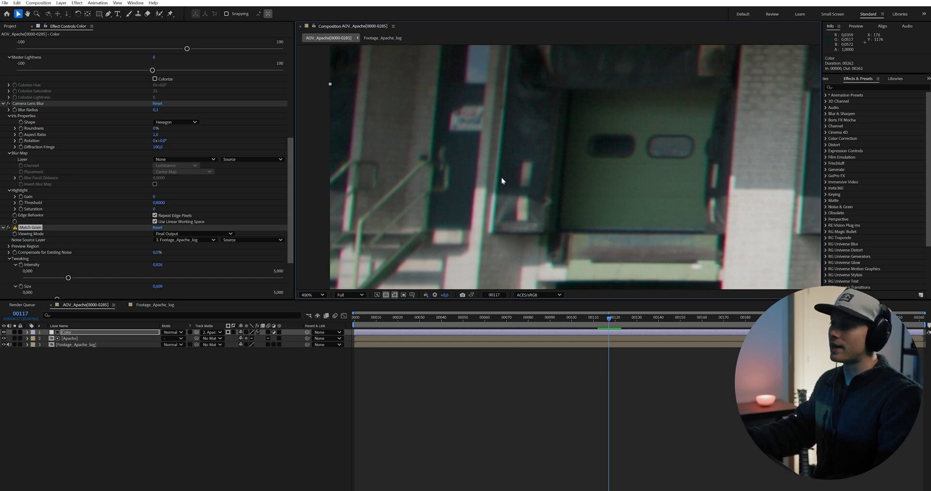
drag(504, 154, 434, 148)
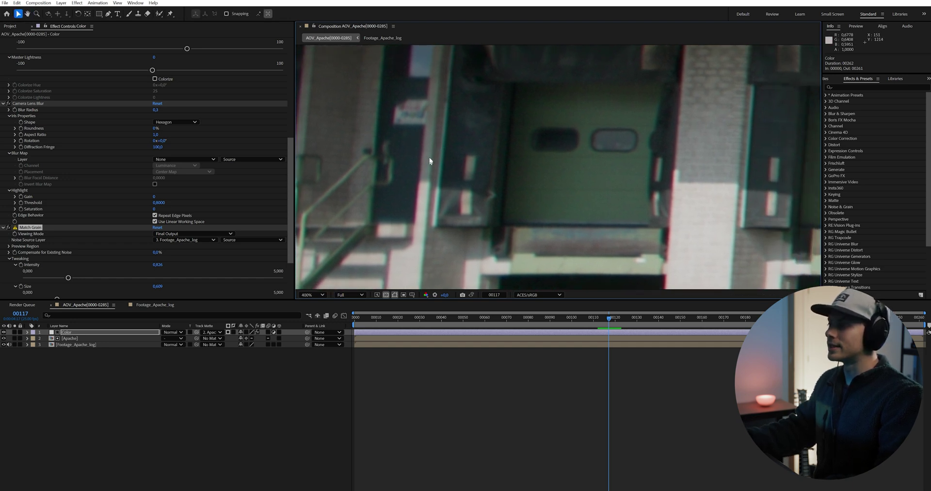
drag(450, 182, 461, 181)
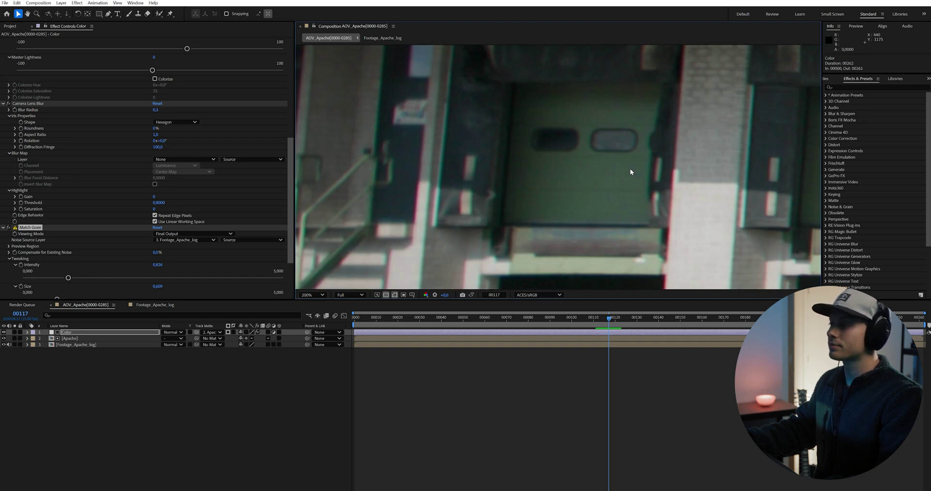
key(comma)
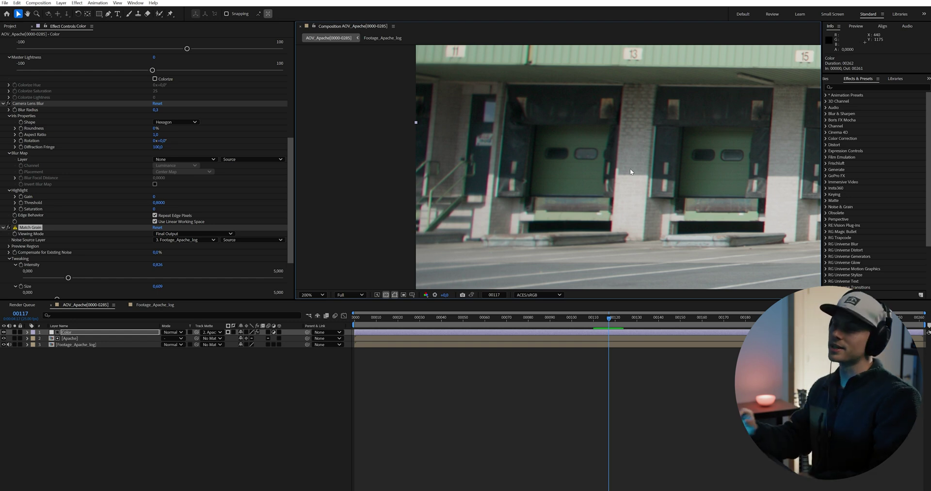
- Add uni.Chromatic Aberration to the Color layer using the effect search for 'chr'
key(comma)
key(ctrl+space)
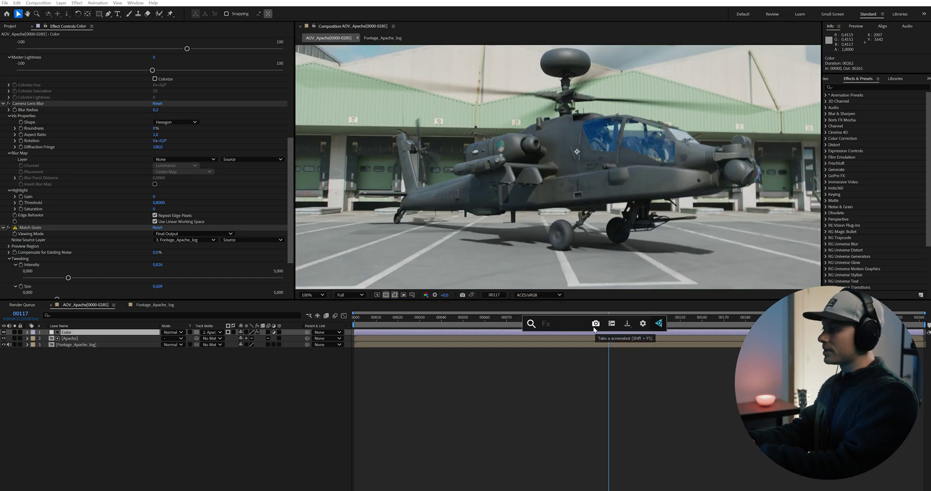
text(chr)
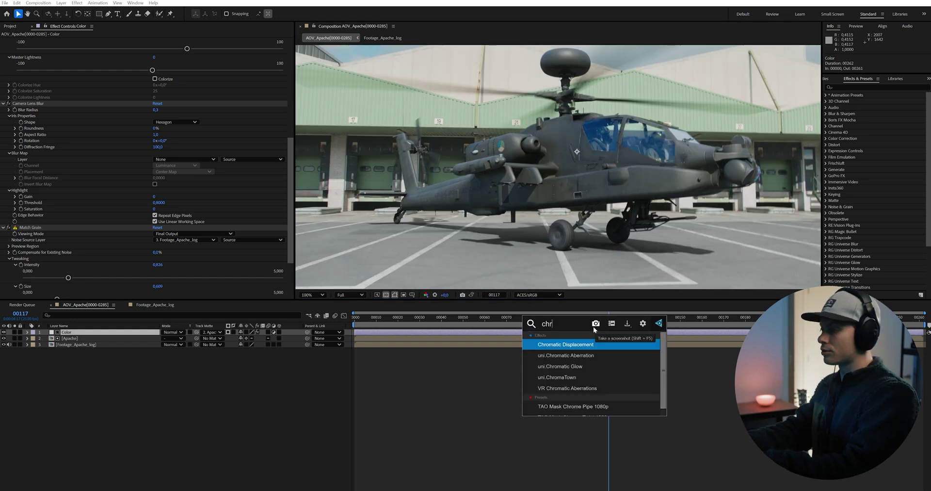
click(566, 356)
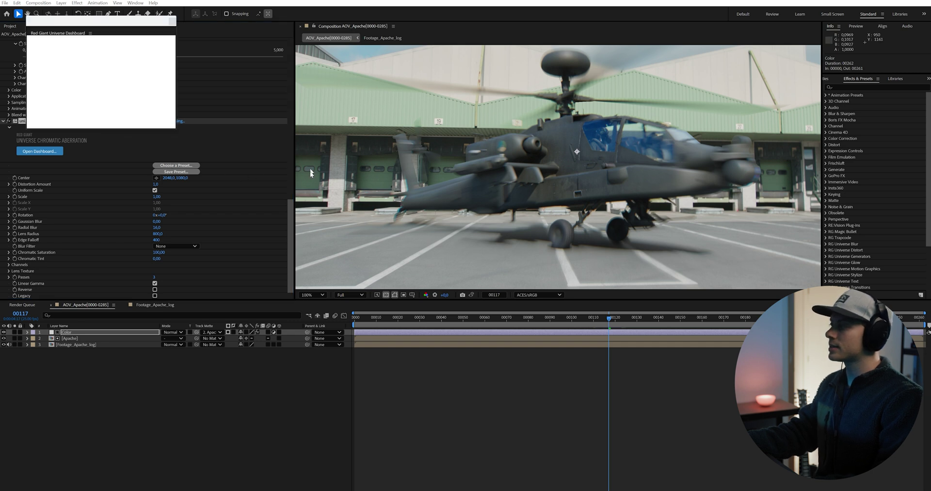
- Apply the Basic Lens preset to the Universe Chromatic Aberration, close the dashboard, and inspect it
mouse_move(339, 177)
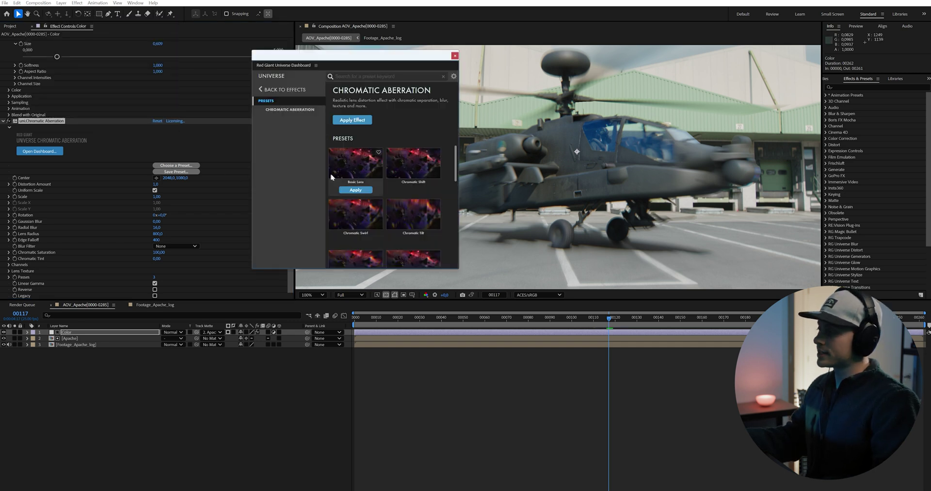
click(358, 192)
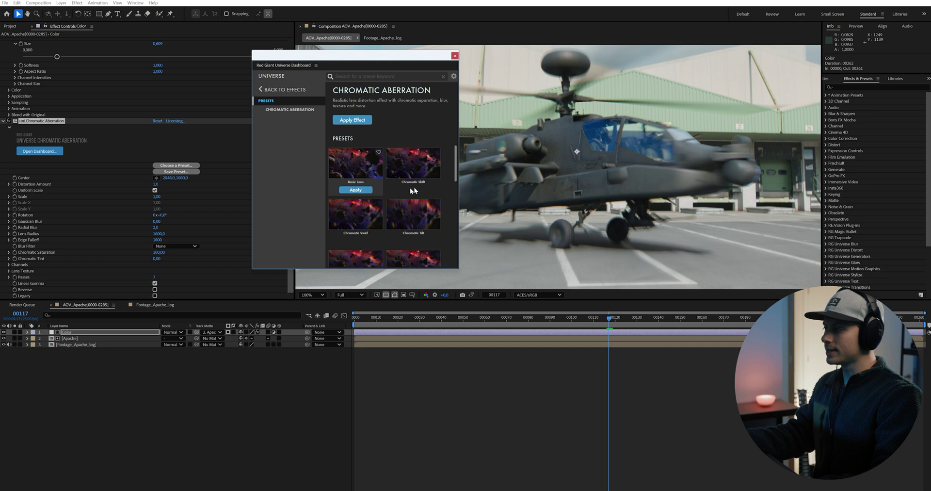
click(455, 56)
scroll(558, 164, up, 2)
drag(436, 169, 571, 224)
- Set Radial Blur to 0 and lower Distortion Amount to 0,7
key(v)
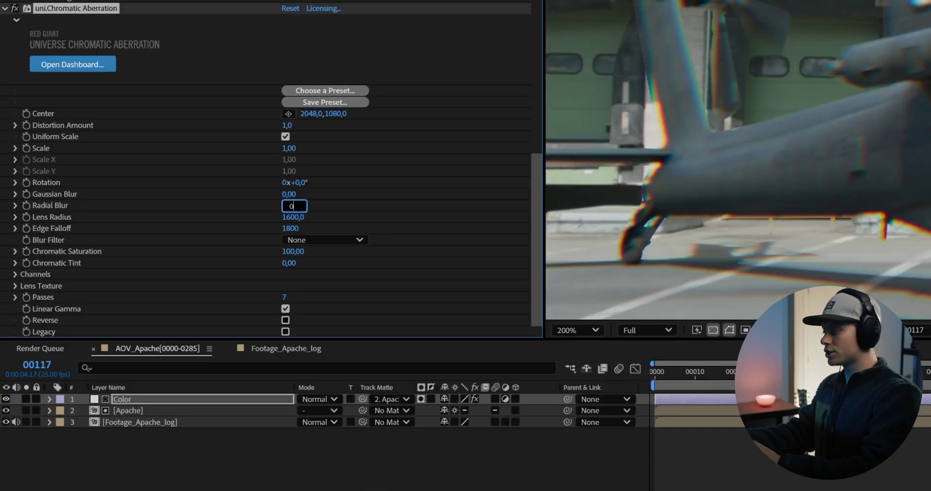
key(Return)
click(15, 125)
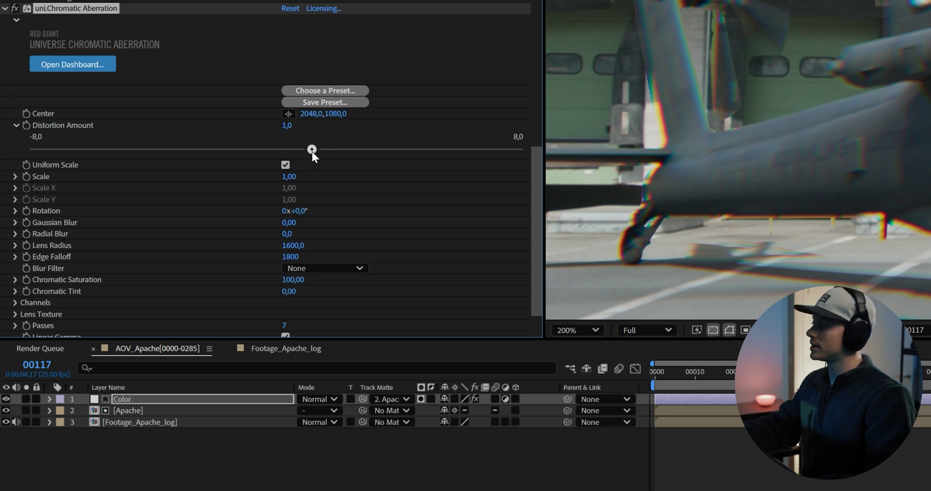
drag(312, 150, 284, 153)
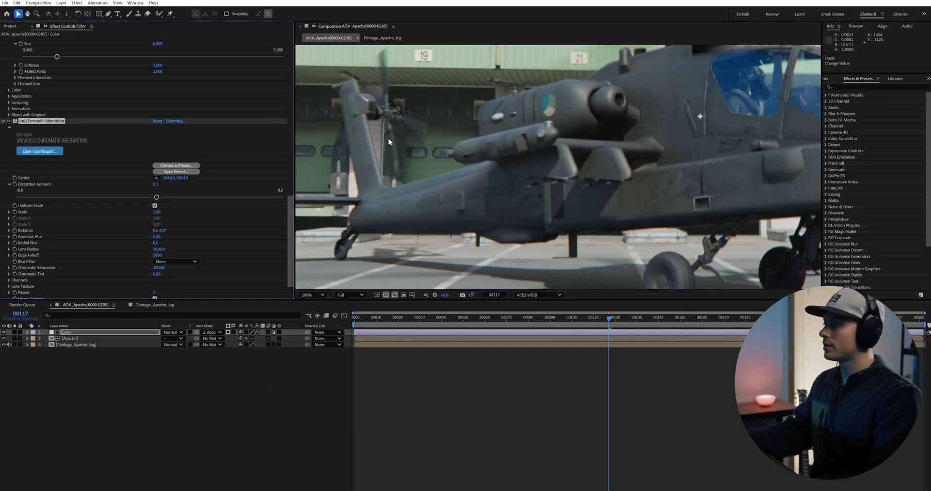
- Inspect the aberration on the tail rotor and on an early frame of the shot
scroll(389, 141, up, 2)
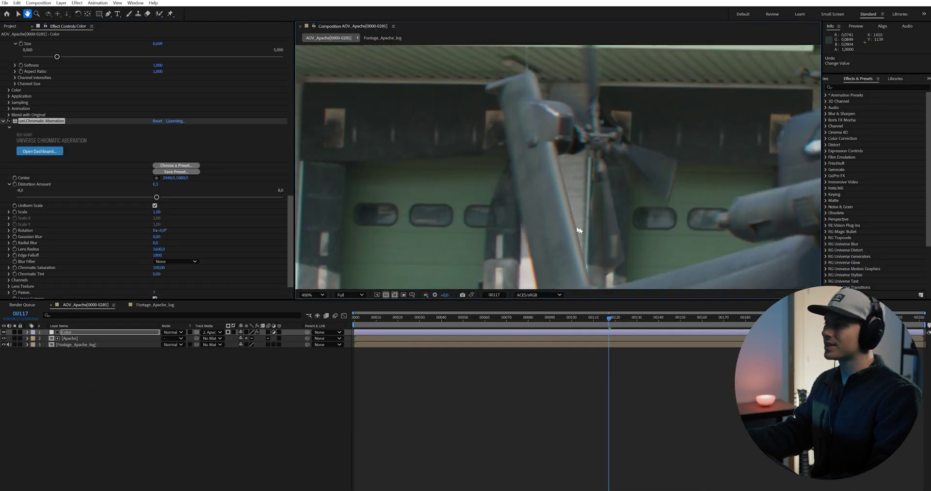
drag(534, 132, 491, 117)
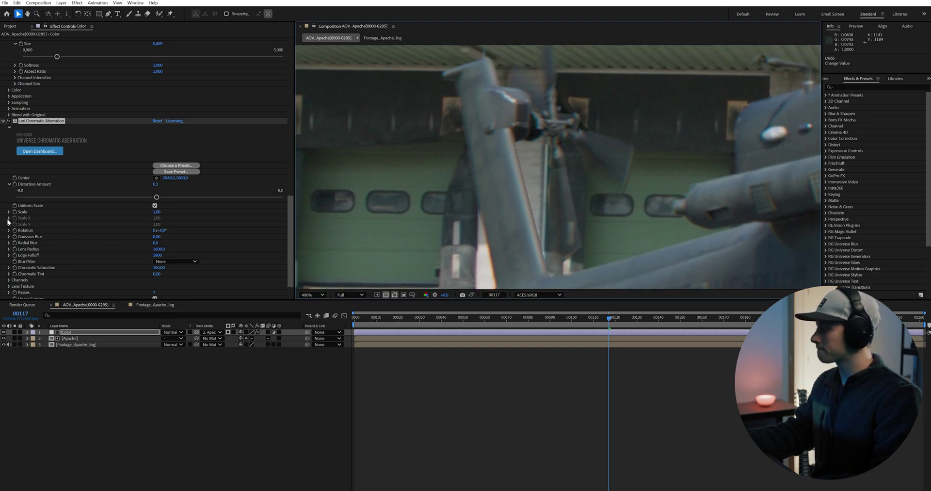
scroll(602, 205, down, 4)
click(369, 328)
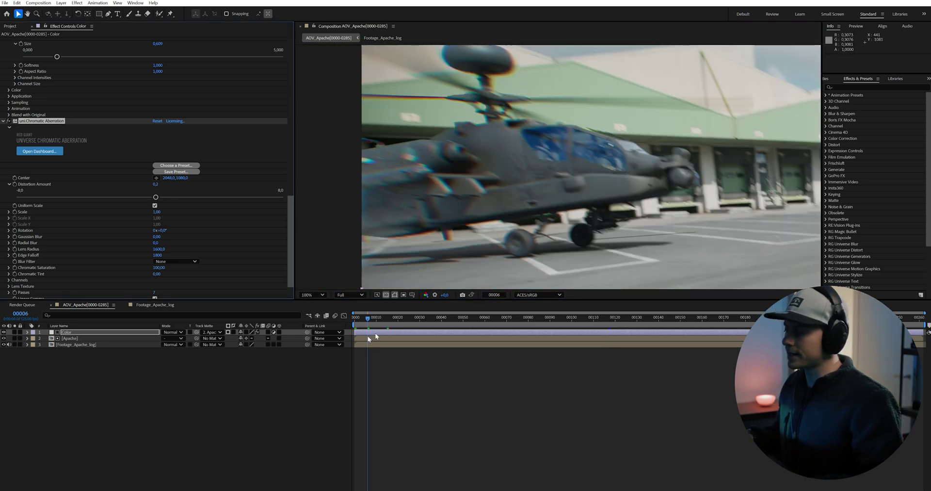
scroll(562, 237, down, 2)
drag(562, 237, 400, 104)
scroll(375, 127, up, 2)
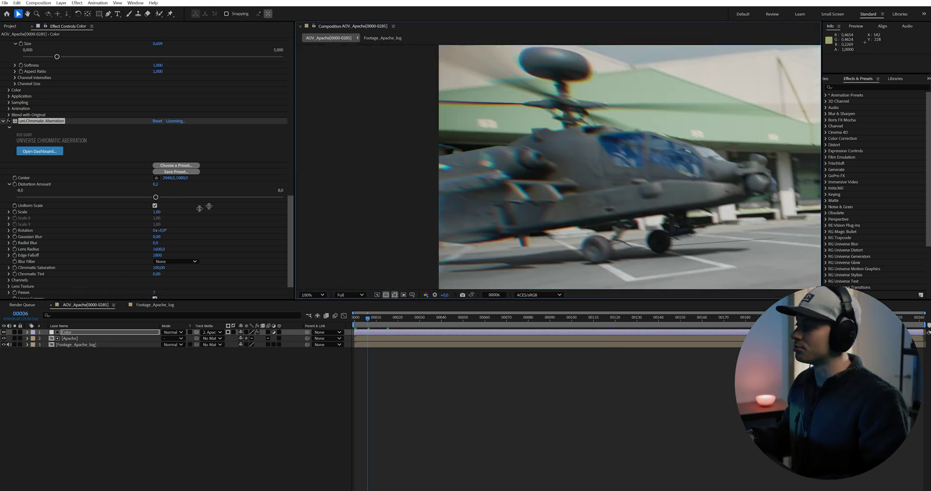
- Set the Distortion Amount to 0,1
click(155, 184)
text(0,1)
key(Return)
scroll(631, 237, down, 4)
scroll(480, 147, up, 3)
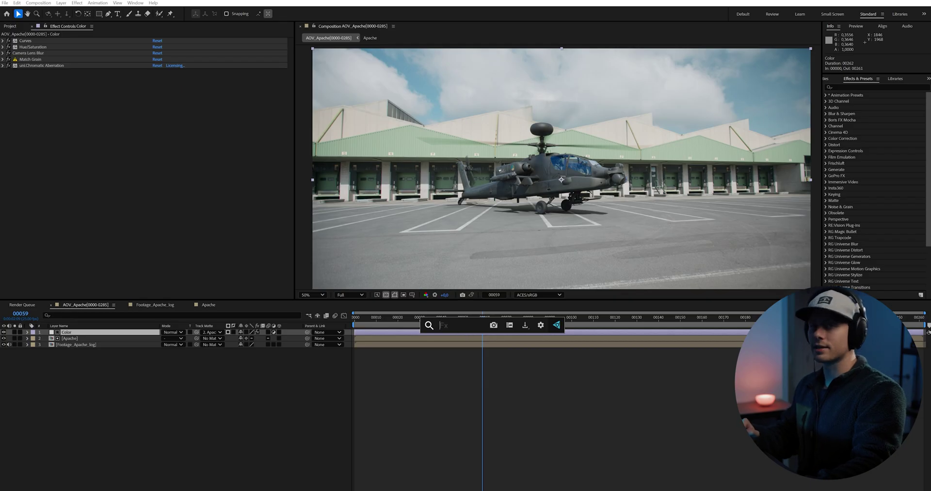
- Add another Curves effect to the Color layer and slightly adjust a single colour-channel curve
text(curvb)
key(BackSpace)
key(Return)
key(slash)
click(158, 78)
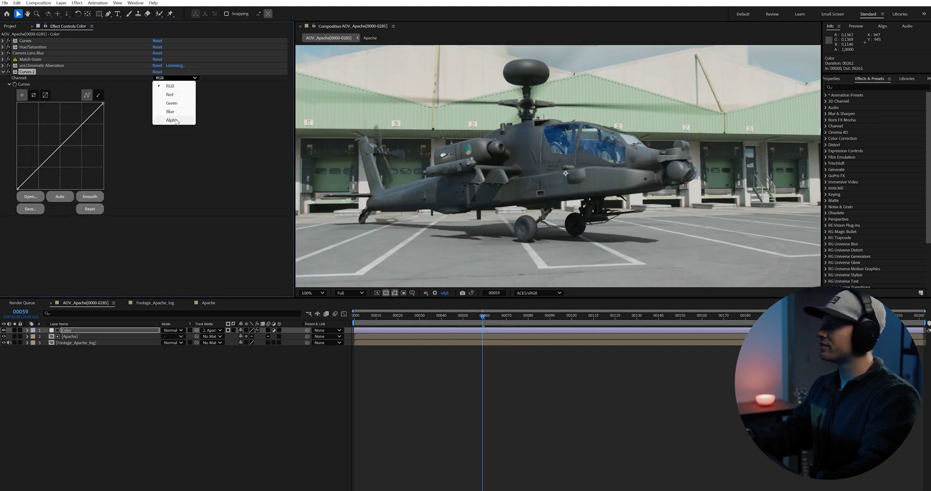
click(166, 95)
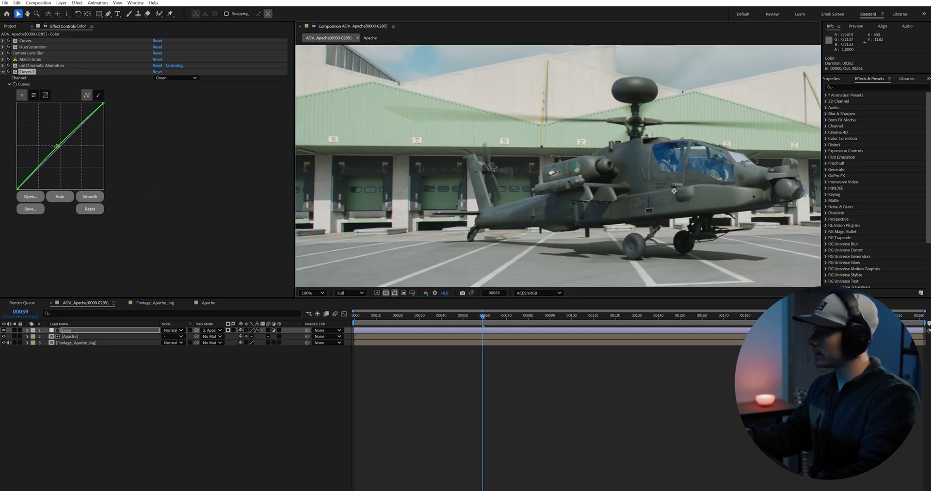
drag(57, 146, 57, 147)
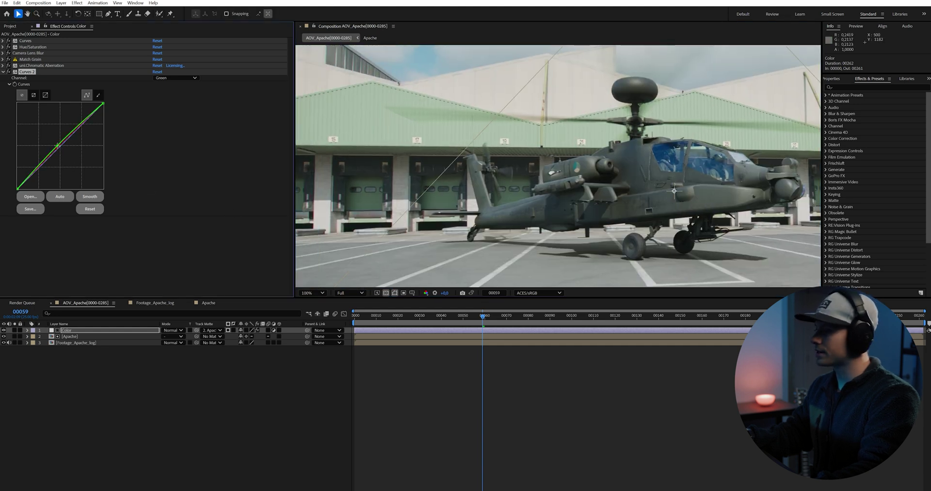
- View only the green channel across the helicopter, then return the viewer to RGB
click(425, 293)
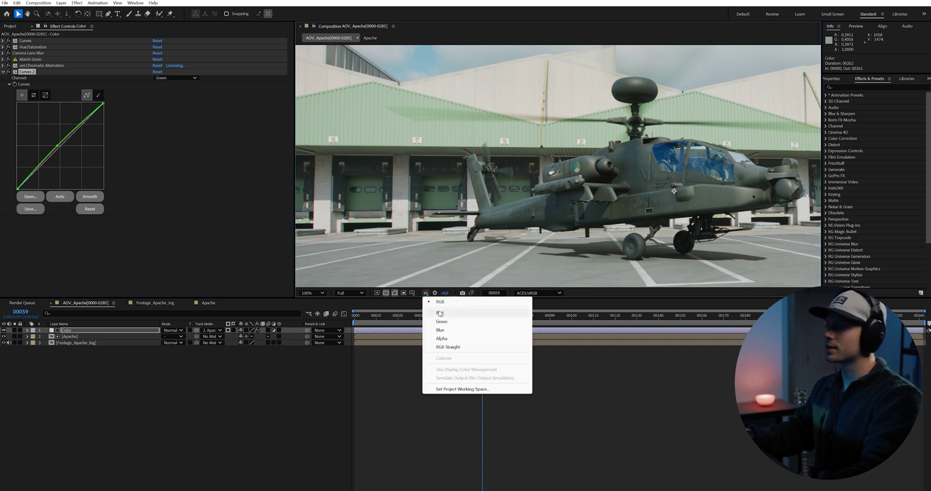
click(441, 321)
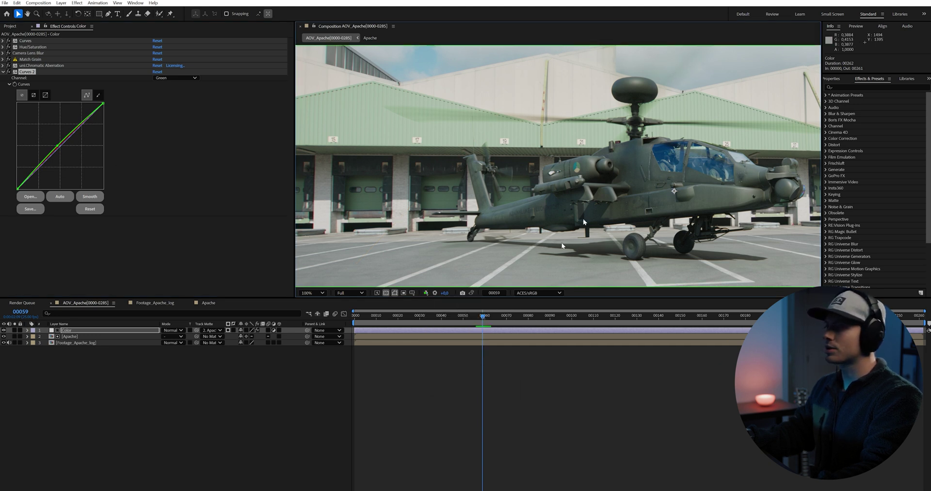
drag(641, 182, 603, 179)
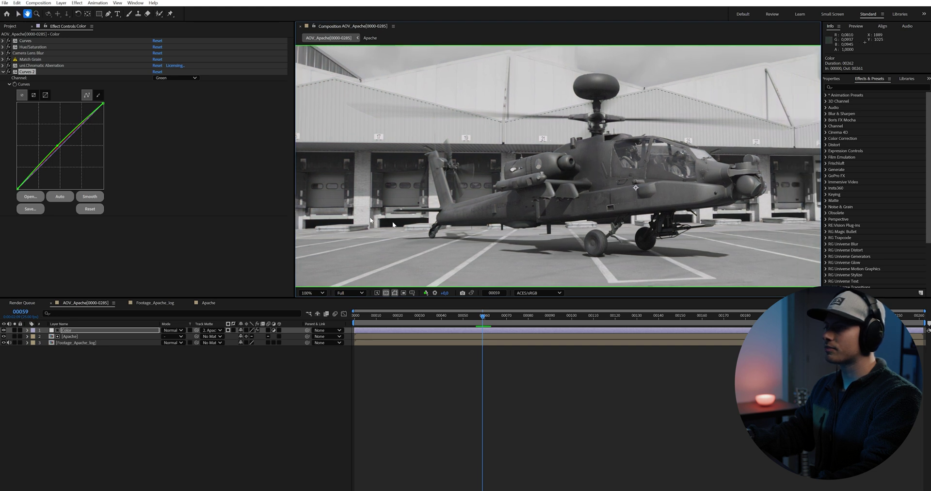
click(426, 292)
click(442, 308)
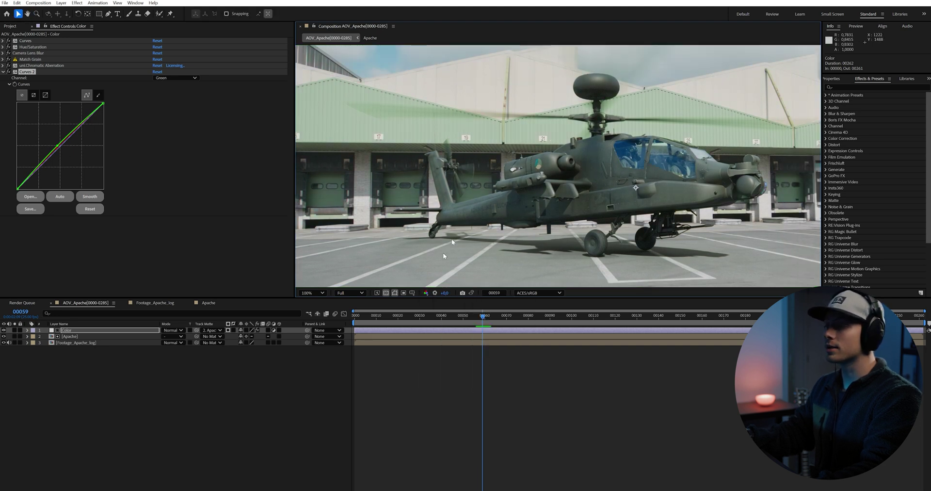
scroll(599, 188, up, 1)
scroll(599, 188, down, 1)
key(space)
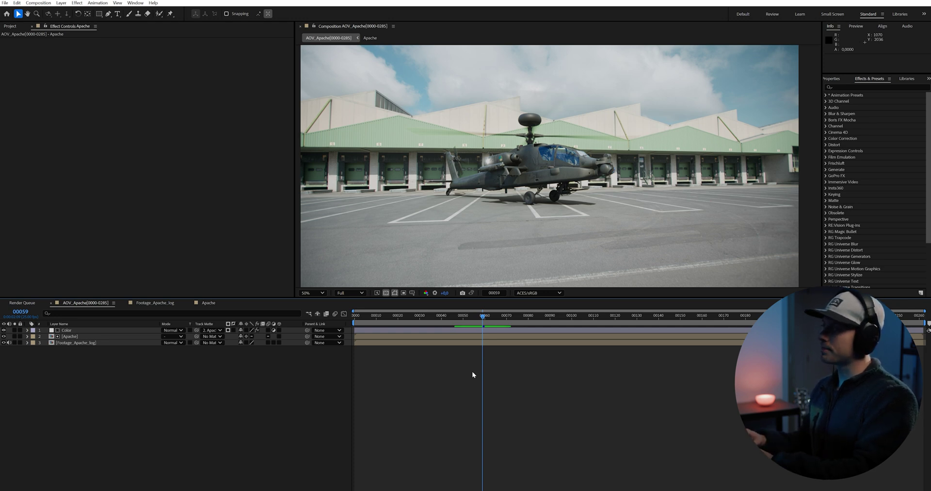
- Queue AOV_Apache in the Render Queue and confirm its Best Settings render settings
key(ctrl+m)
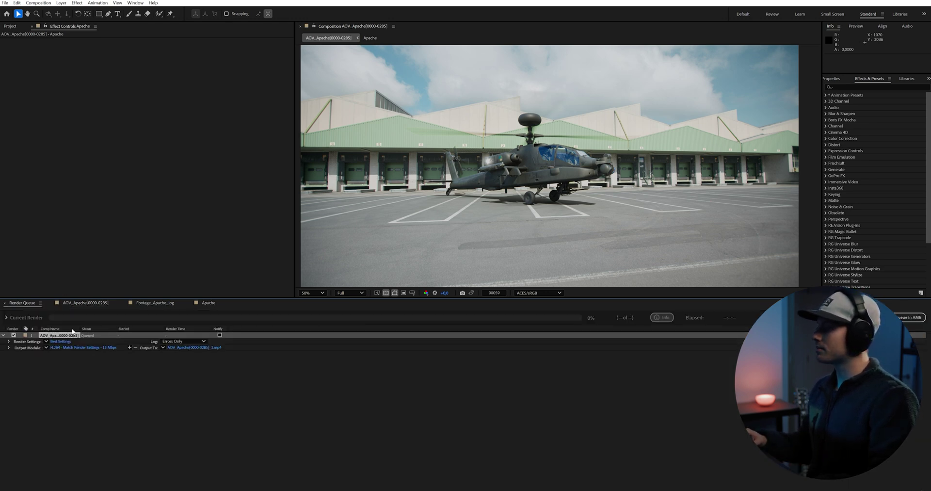
click(85, 302)
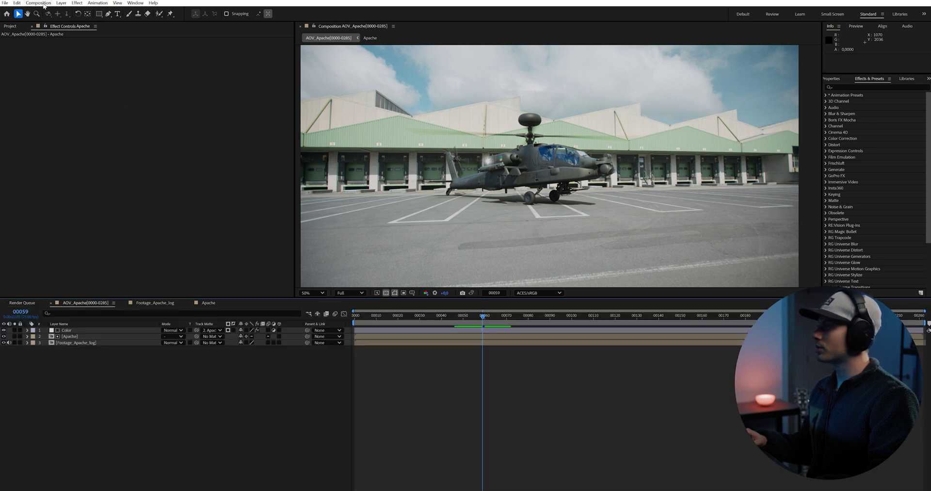
click(41, 3)
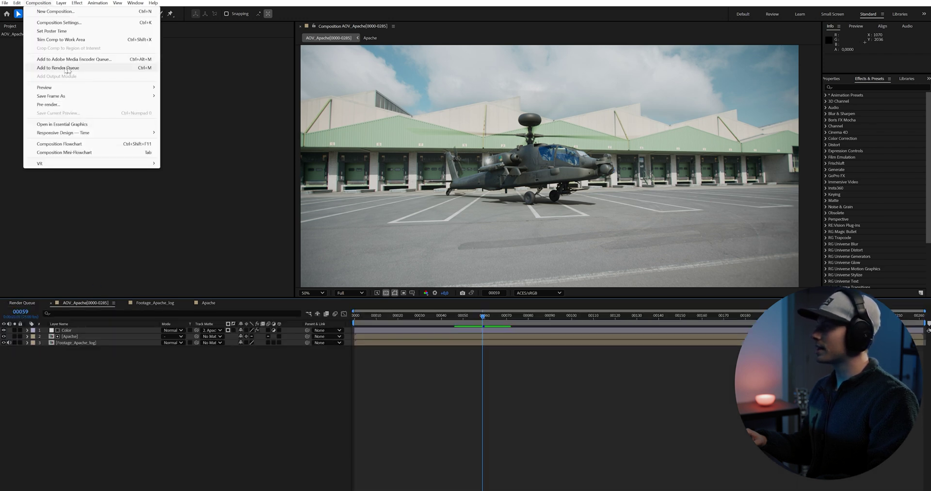
click(65, 350)
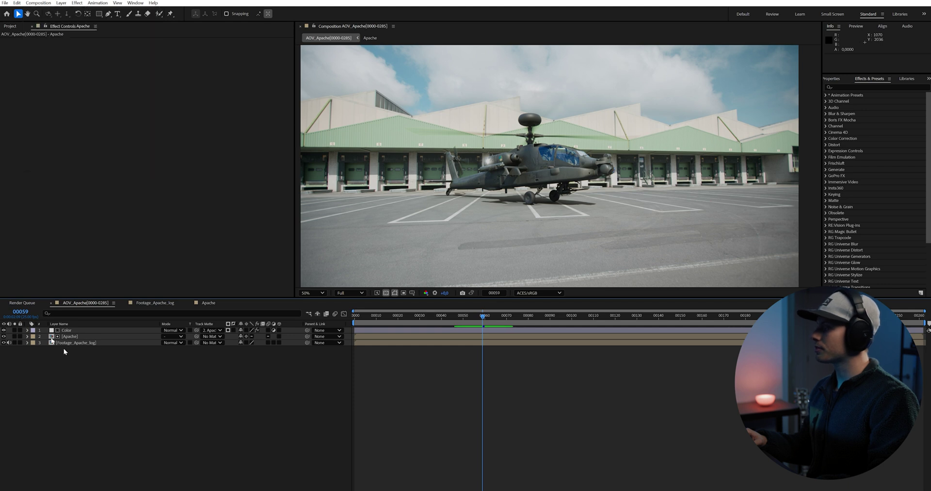
click(23, 303)
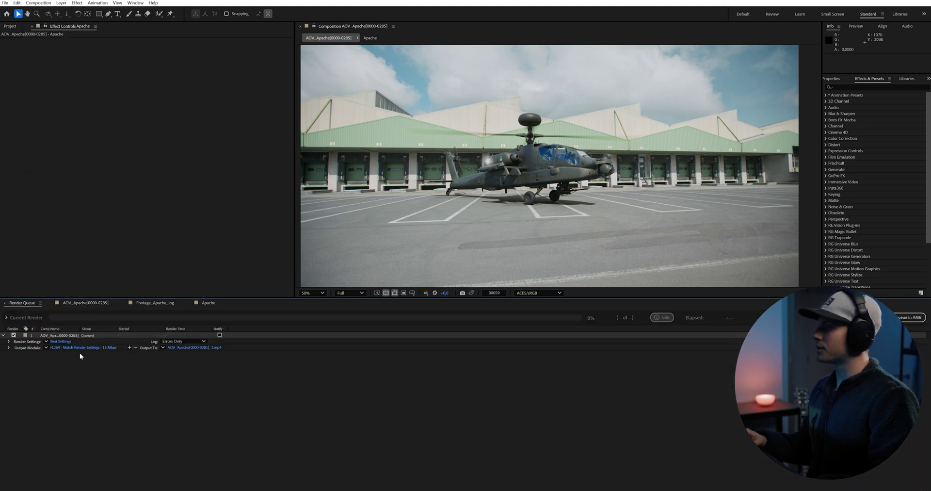
click(60, 342)
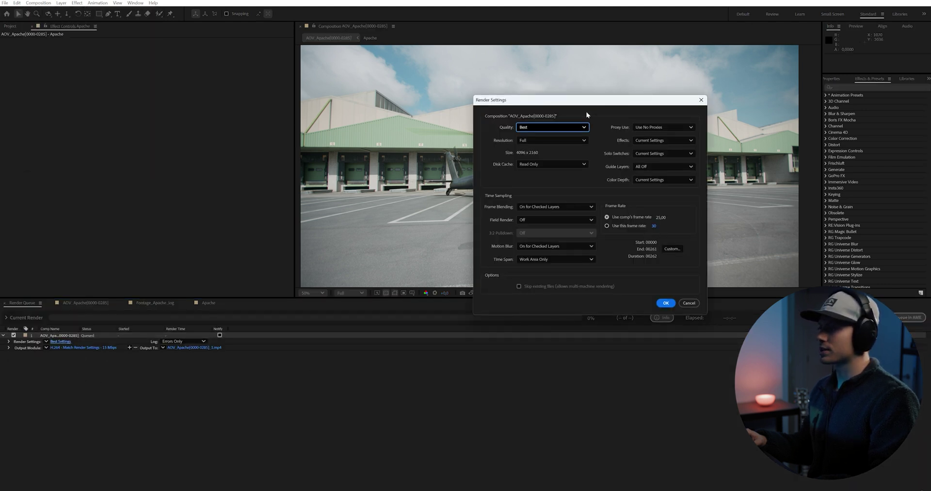
drag(586, 102, 446, 108)
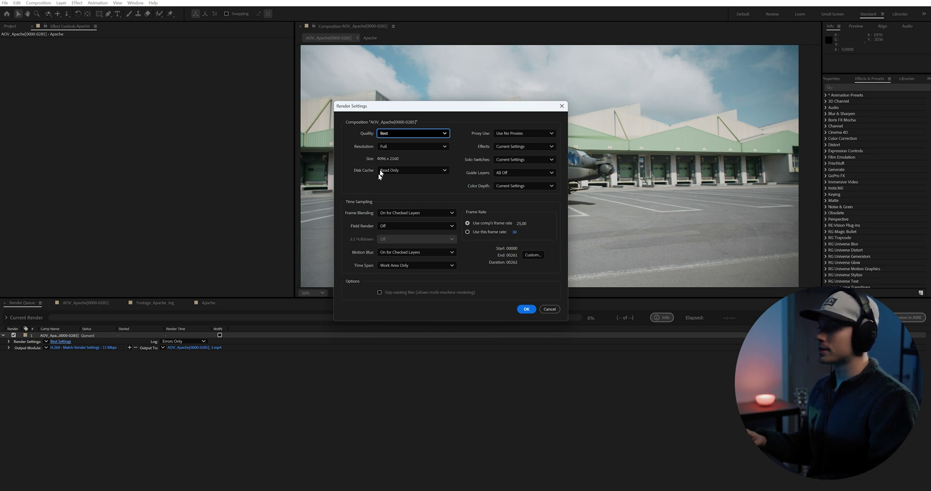
click(526, 309)
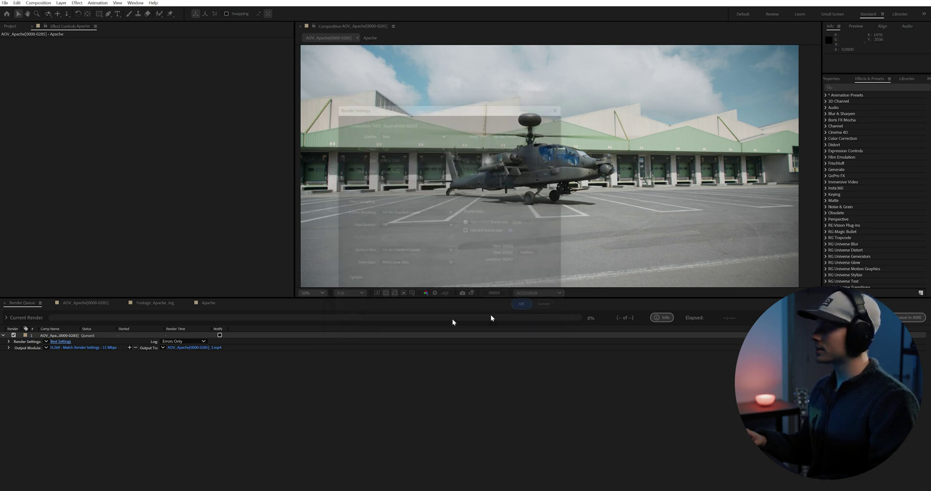
- Set the queued item's output module format to OpenEXR Sequence
click(73, 347)
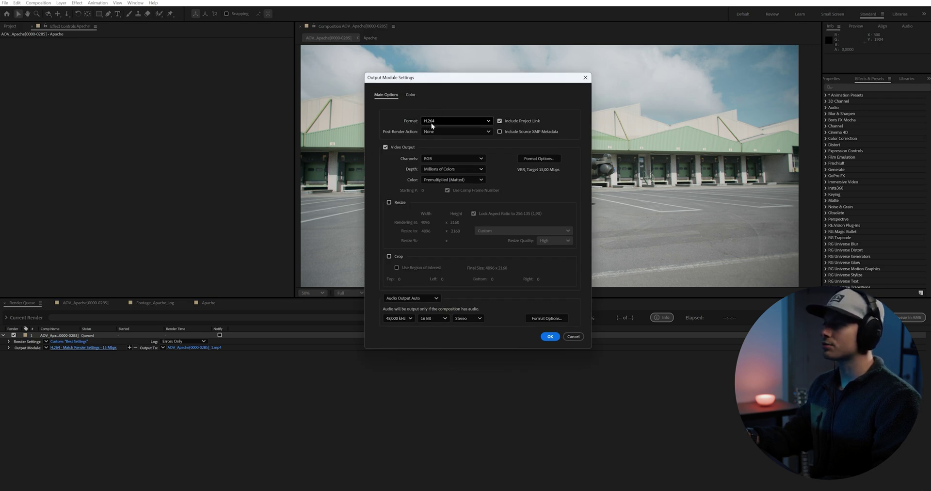
click(476, 121)
click(439, 220)
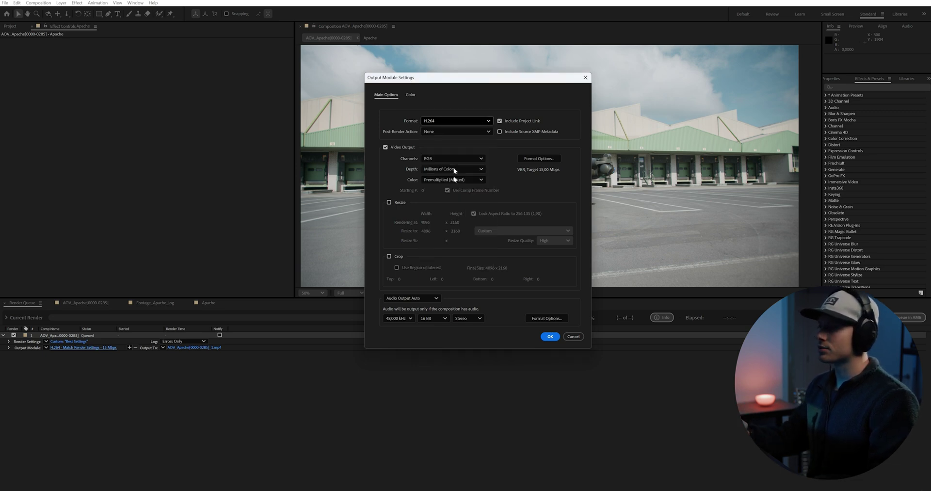
click(460, 121)
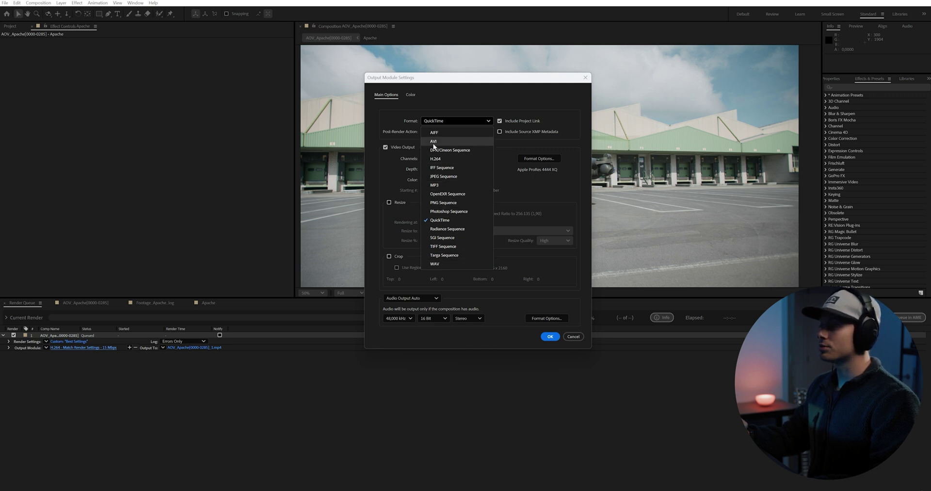
click(447, 194)
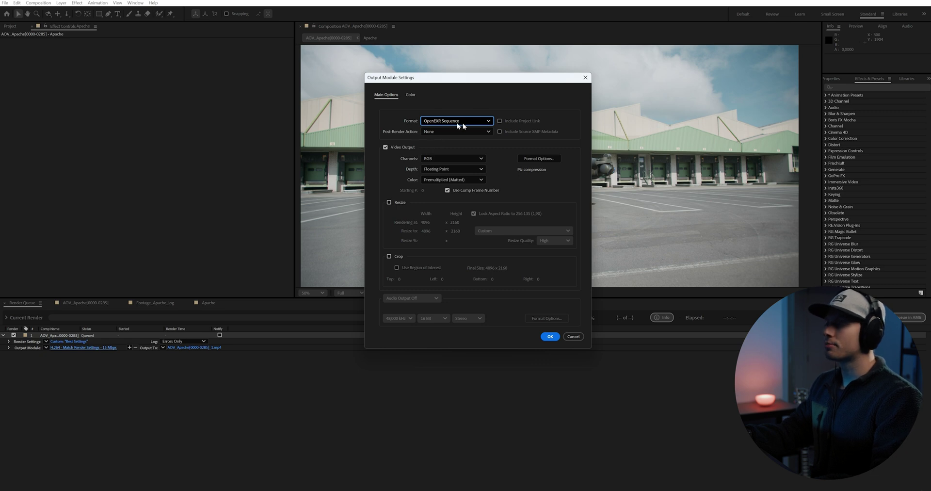
- Keep the output channels at RGB and OpenEXR compression at Piz
click(454, 158)
click(424, 170)
click(538, 159)
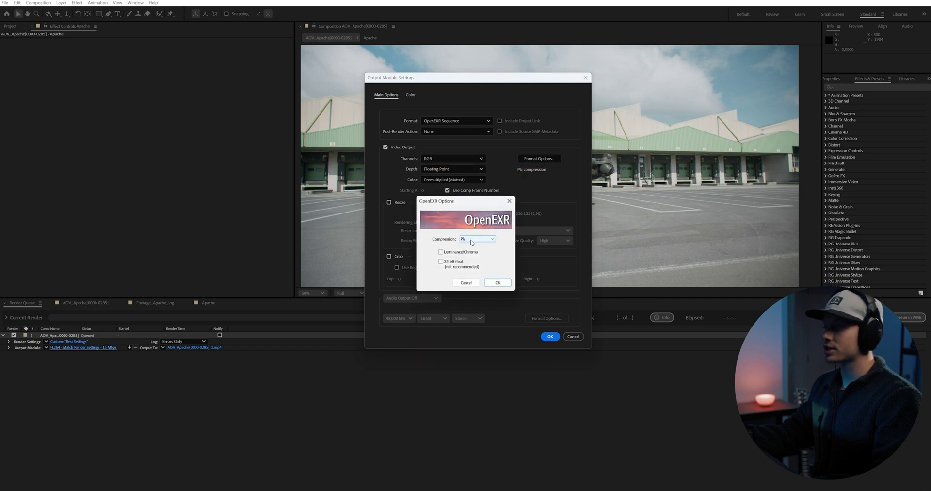
click(509, 200)
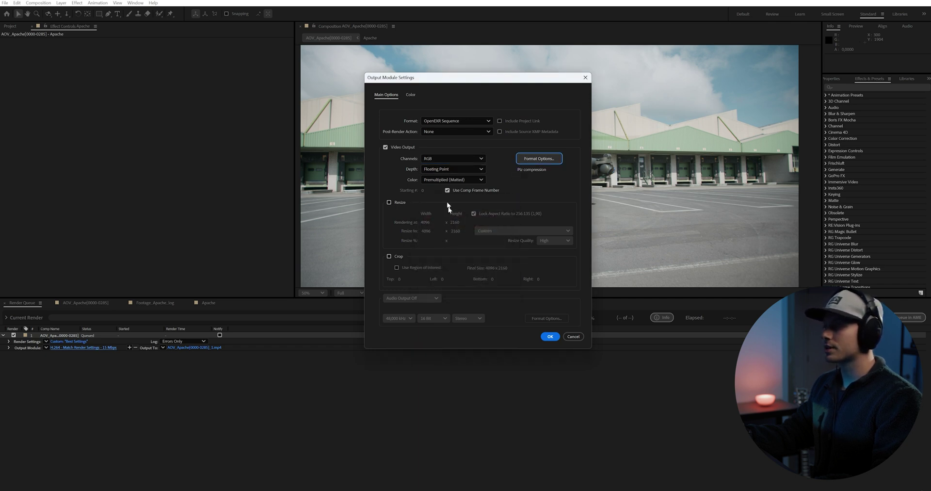
click(410, 95)
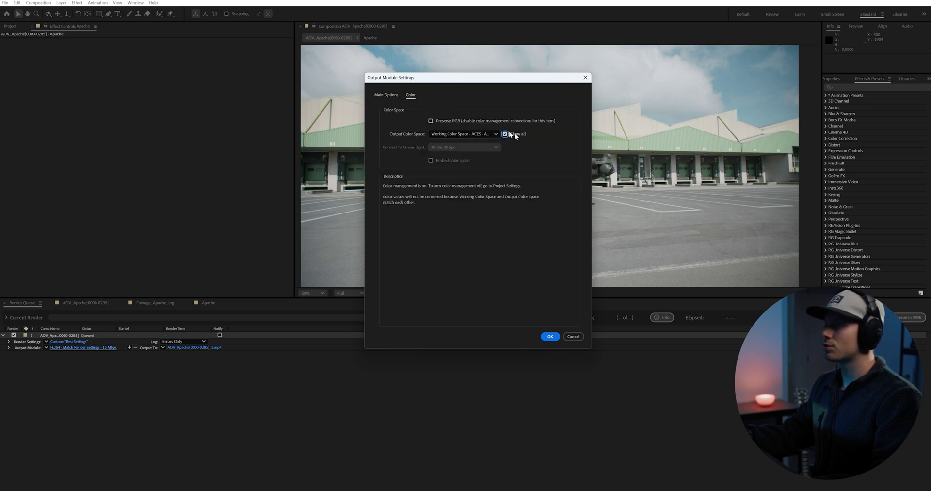
- Choose Input - Canon - Canon-Log3 - Cinema Gamut Daylight as the output colour space
click(450, 134)
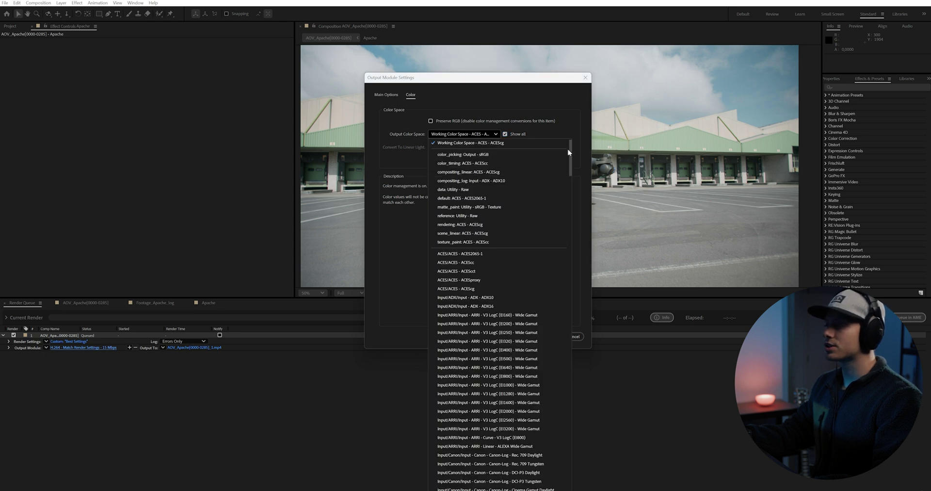
scroll(533, 194, down, 2)
drag(568, 166, 571, 301)
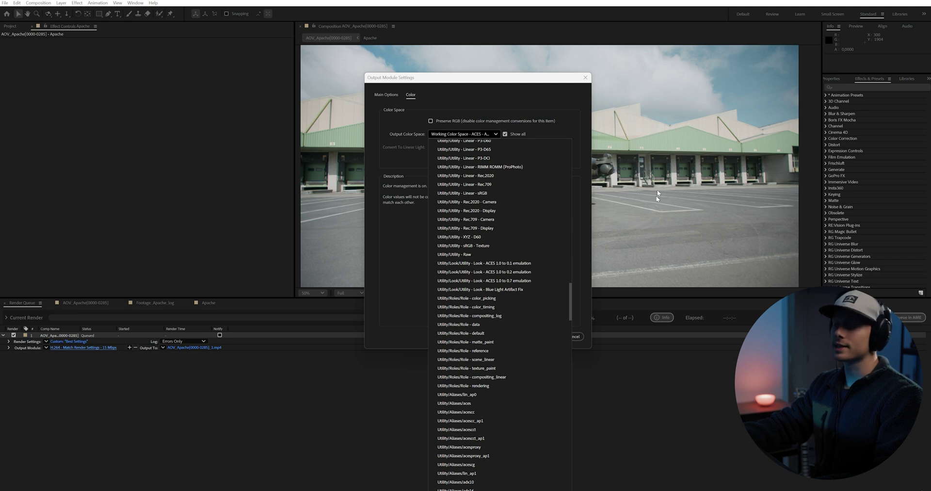
drag(570, 291, 577, 139)
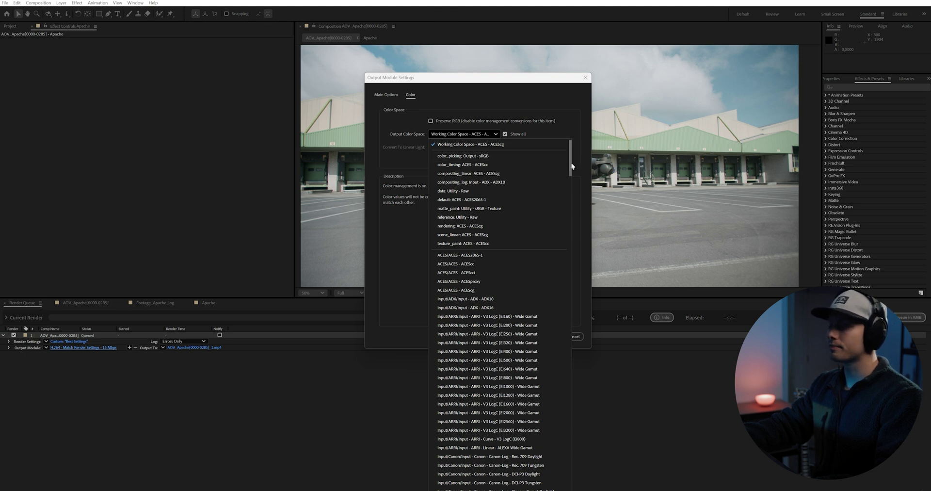
drag(572, 163, 570, 331)
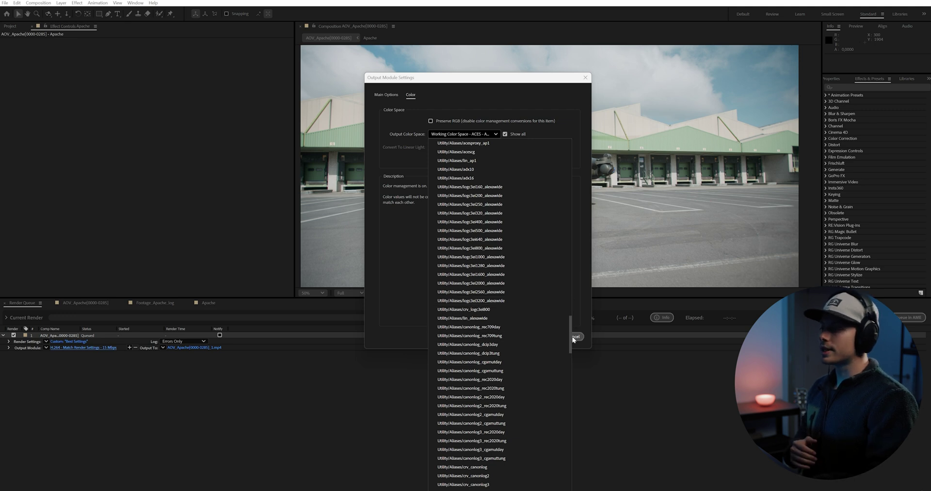
drag(570, 339, 563, 322)
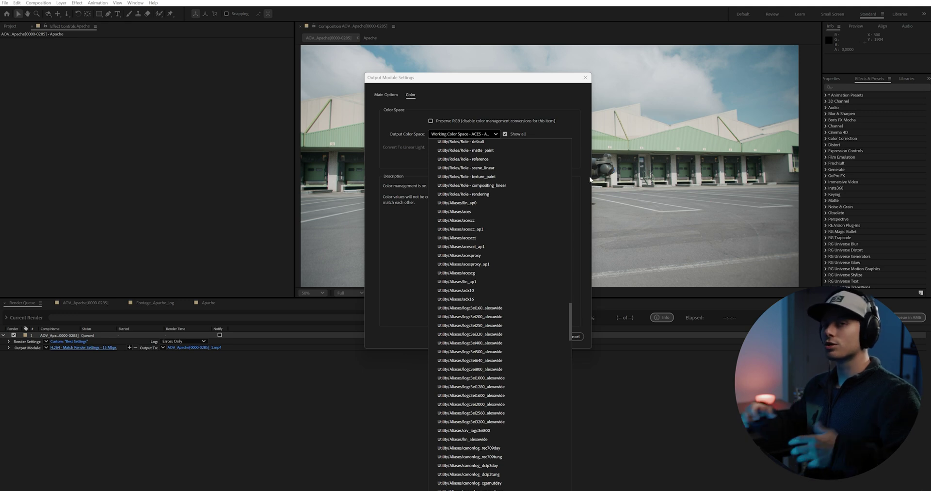
drag(570, 322, 572, 187)
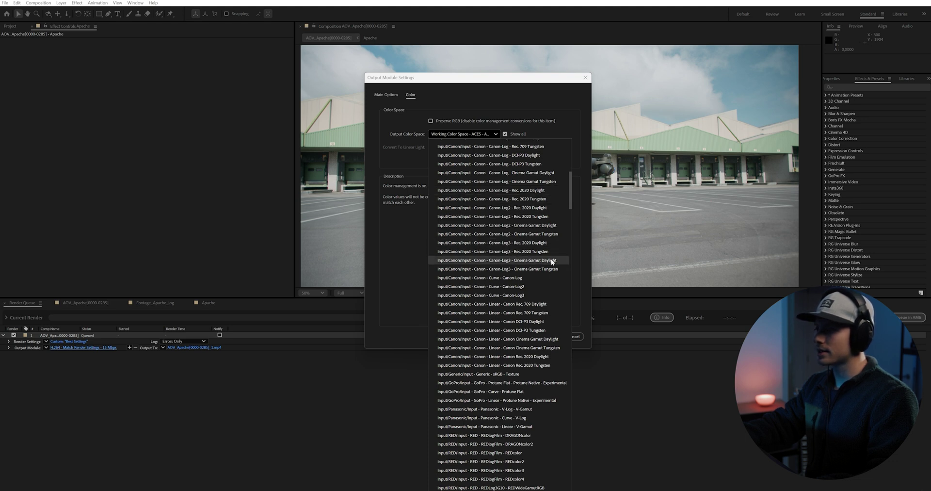
click(503, 261)
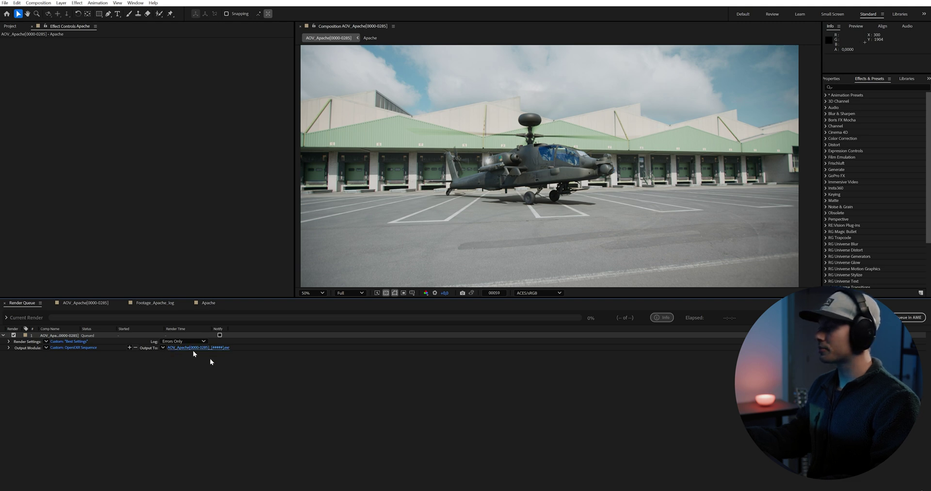
- Save the EXR sequence into a new 'Final apache for grade' folder inside EXPORTS
click(199, 347)
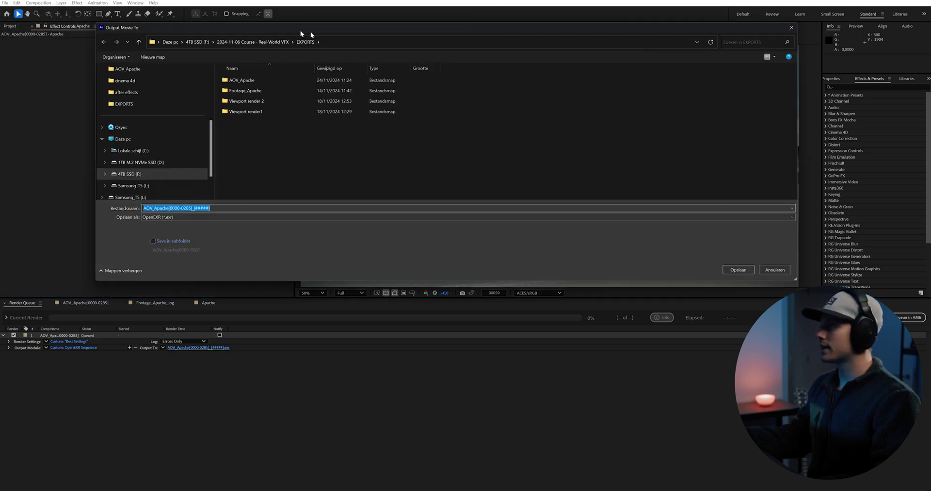
click(290, 156)
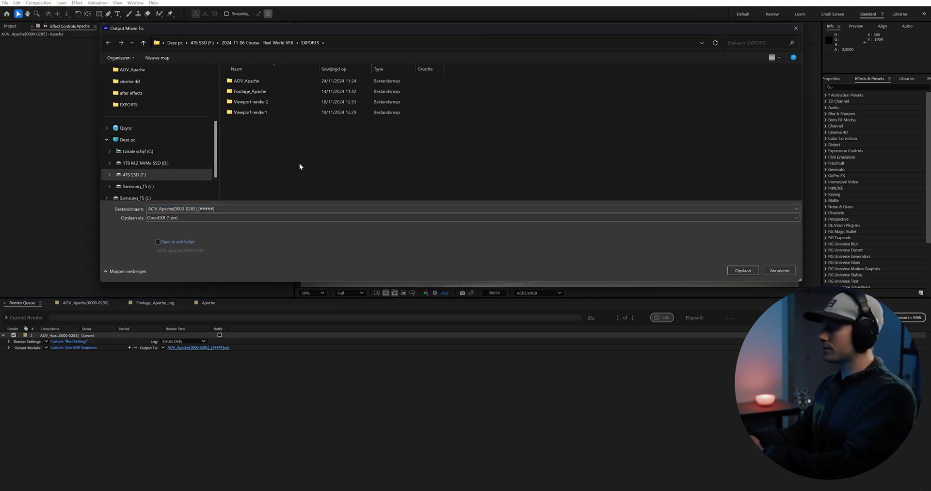
key(ctrl+shift+n)
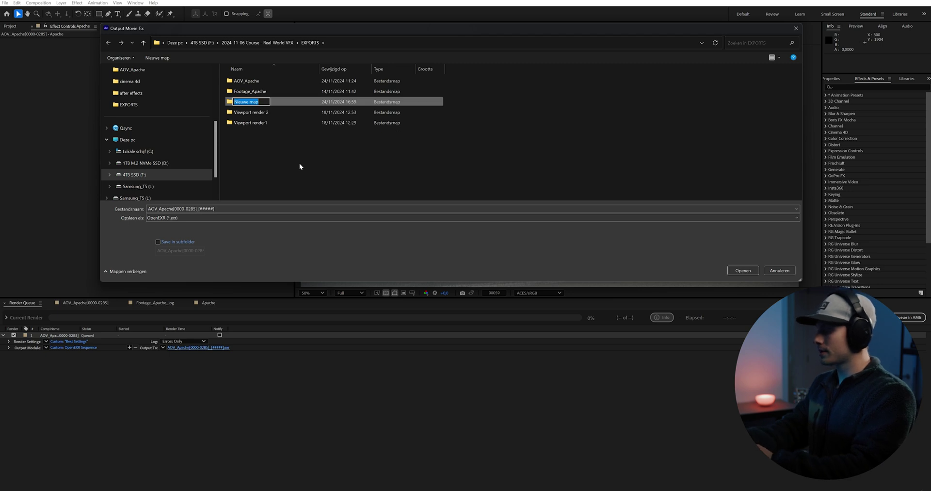
text(Final apache for grade)
click(743, 270)
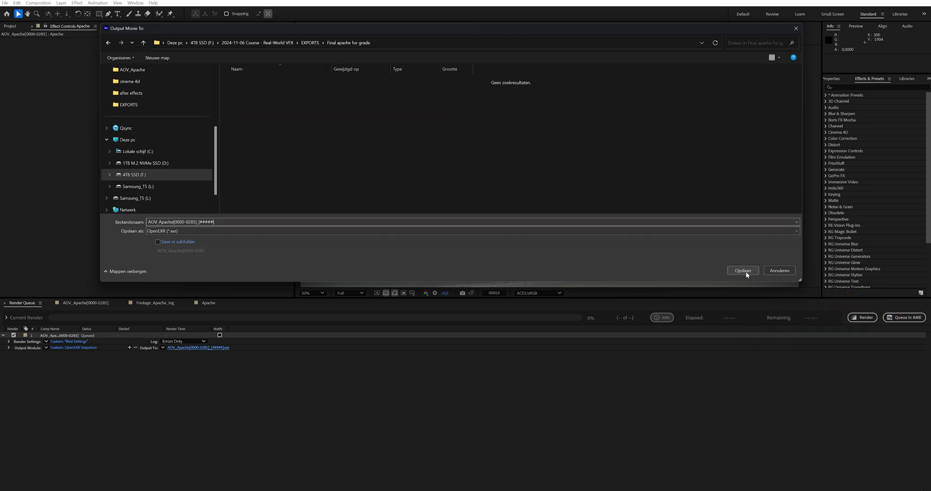
click(743, 270)
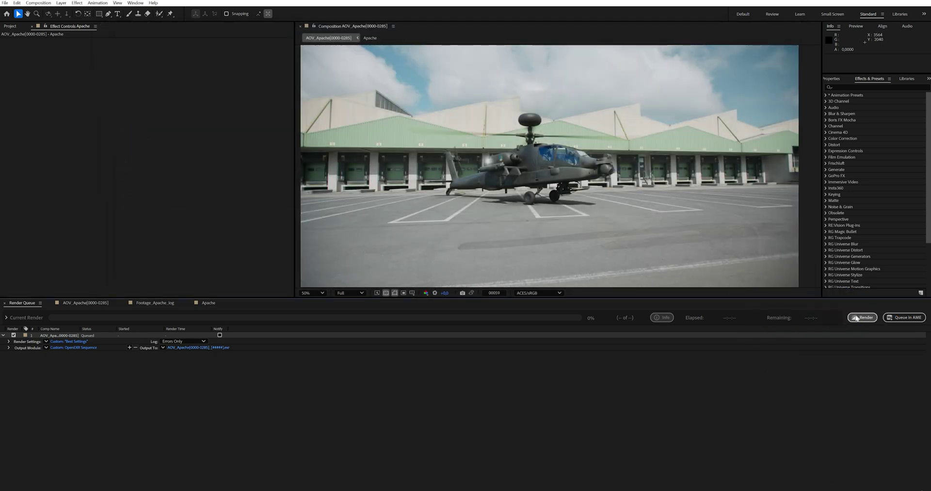